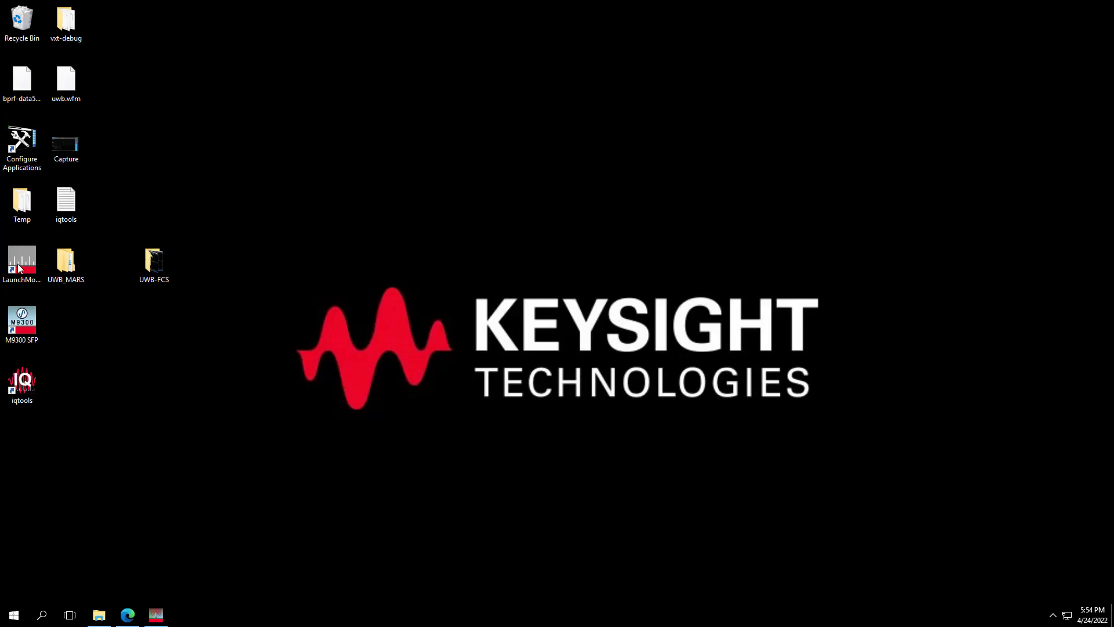
Run the slot 4 M9415A module from Launch Modular TRX to open its IQ Analyzer
click(21, 266)
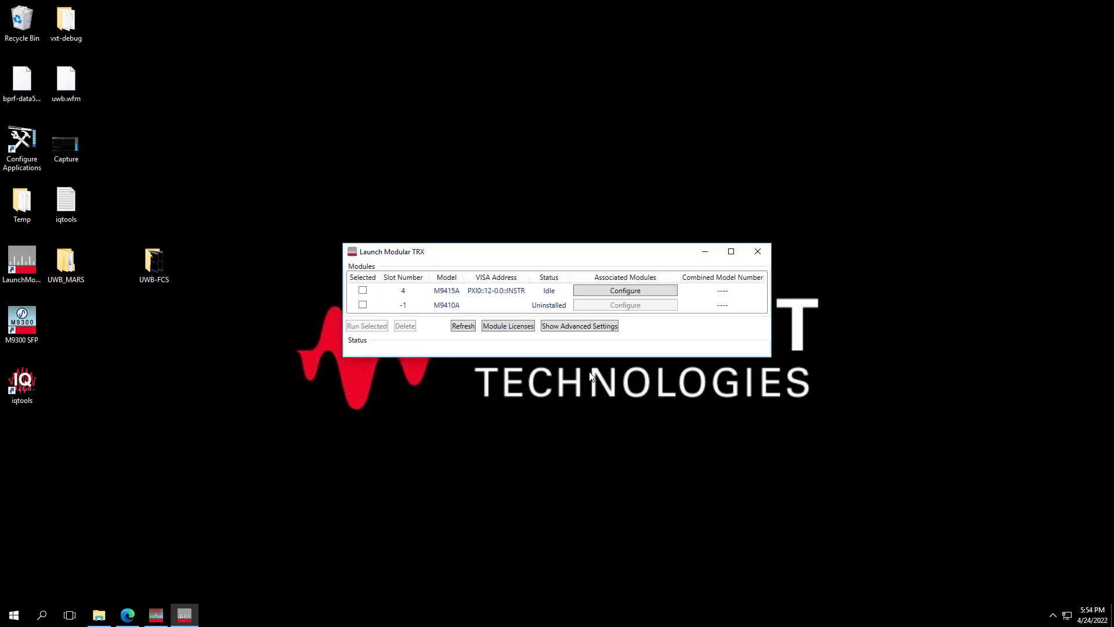
click(363, 291)
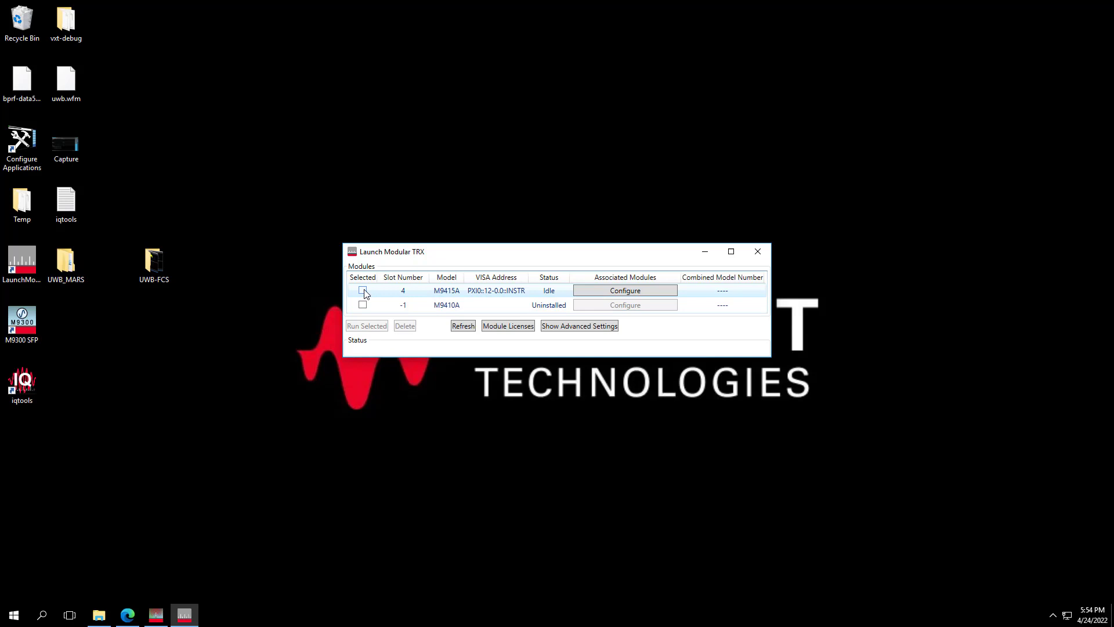
click(506, 304)
click(376, 326)
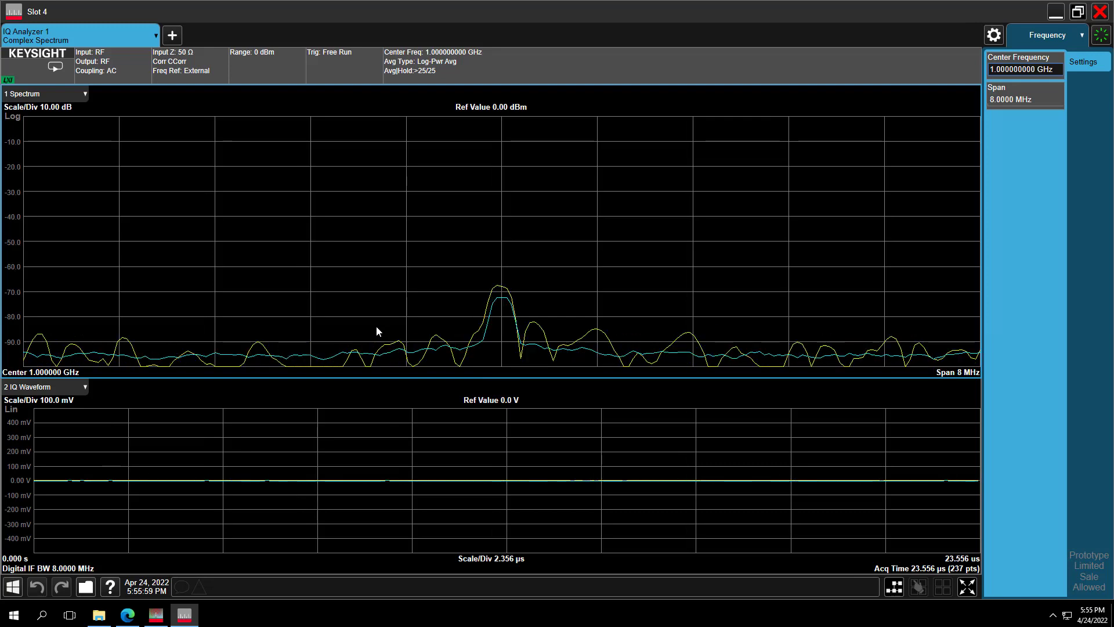
Switch the screen to the Power Amplifier measurement mode
click(69, 37)
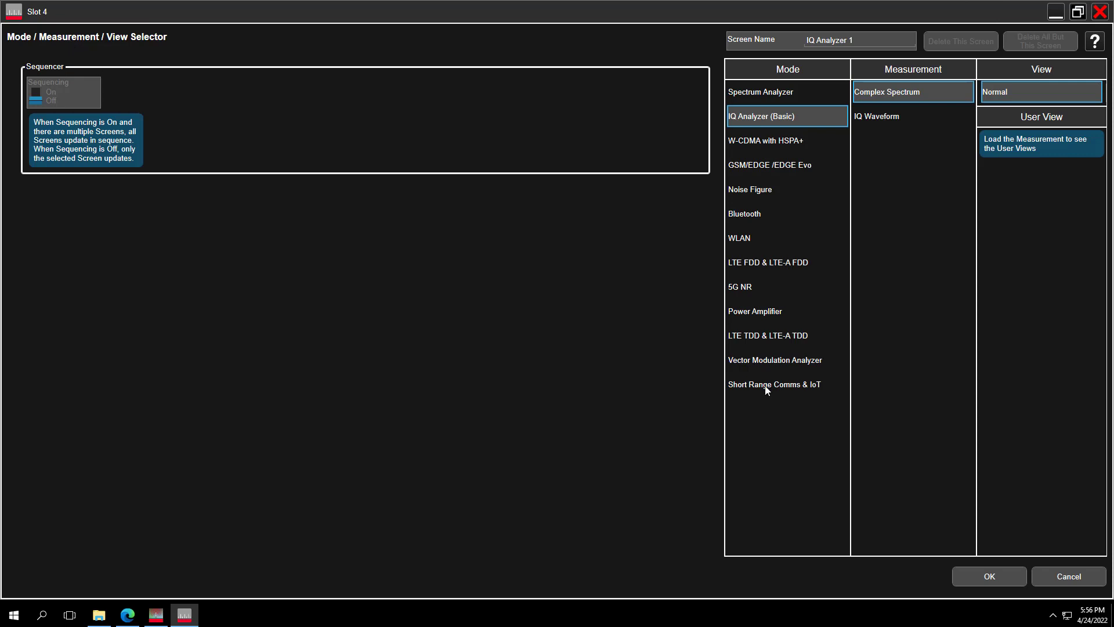
click(753, 315)
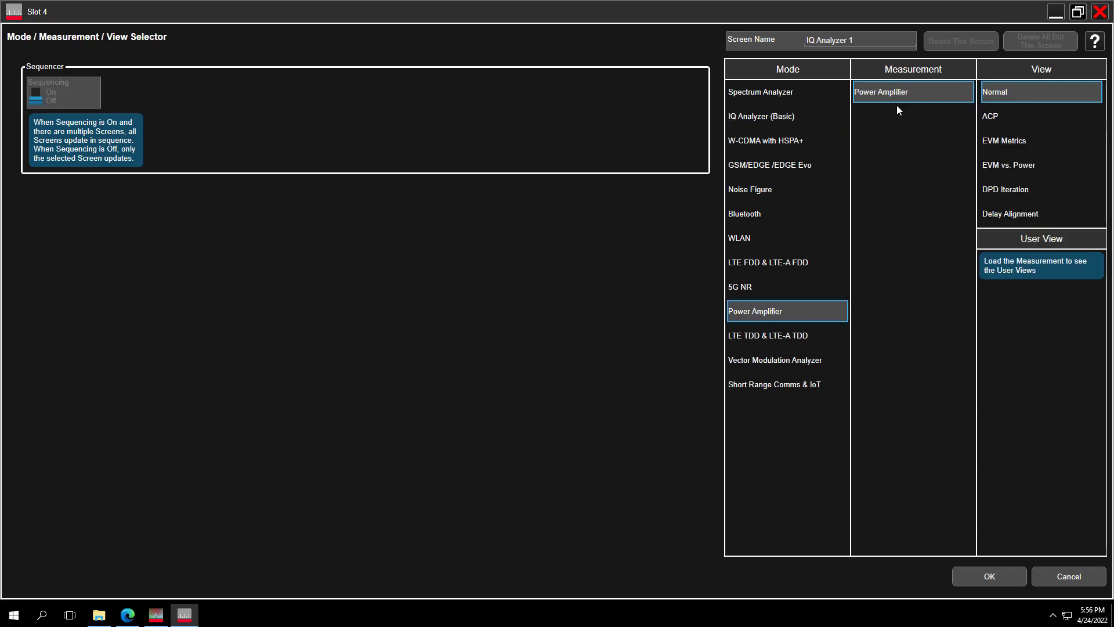
click(954, 573)
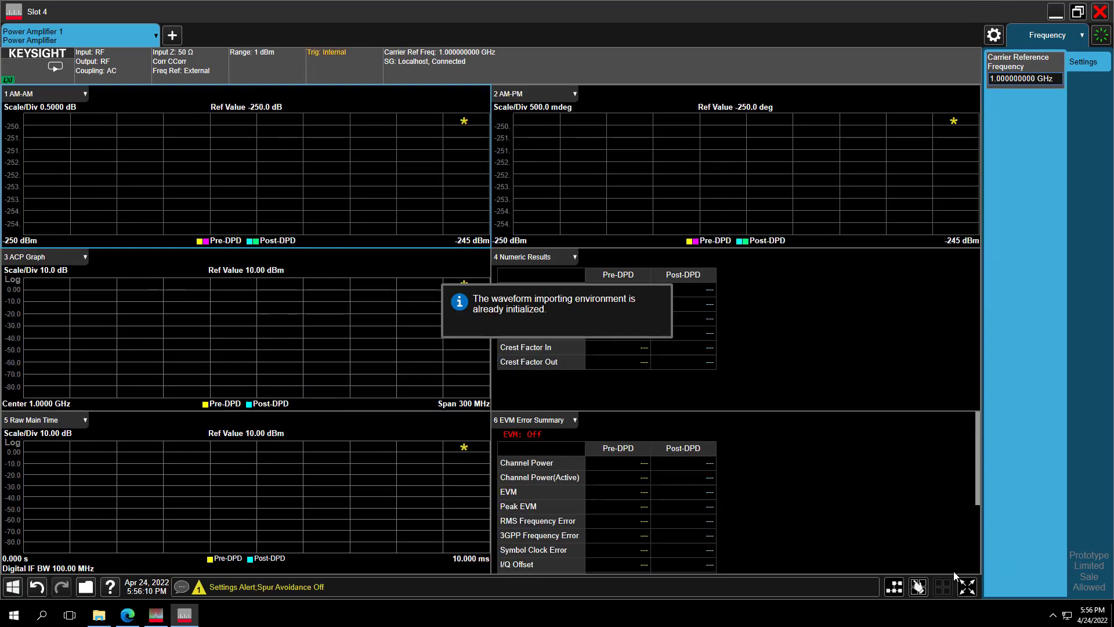
Set the carrier reference frequency to 4.85 GHz
click(481, 50)
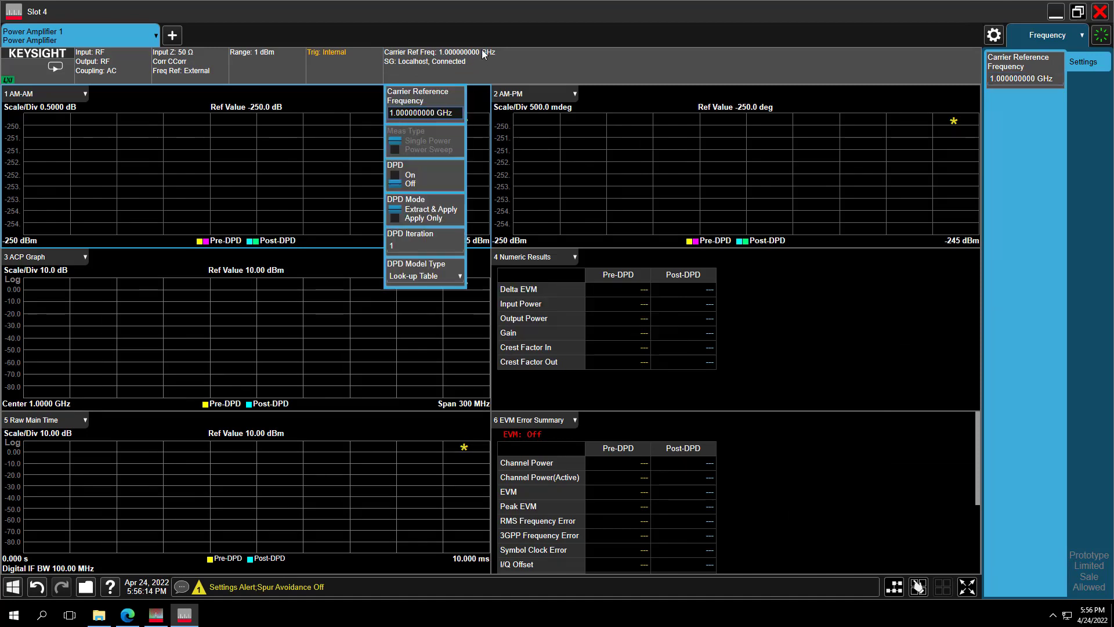
click(422, 111)
click(482, 159)
click(510, 130)
click(510, 158)
click(605, 101)
click(497, 74)
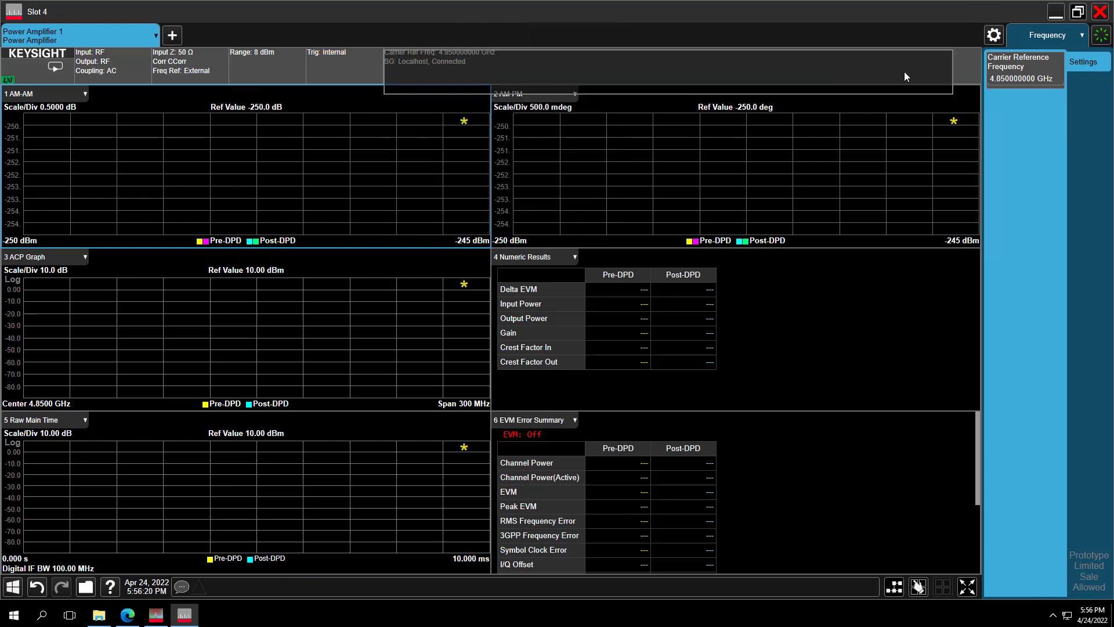
Load 5GNR_DL_TM1.1_100MHz_subframe_CF4.85G.csv as the User Defined reference waveform
click(1061, 40)
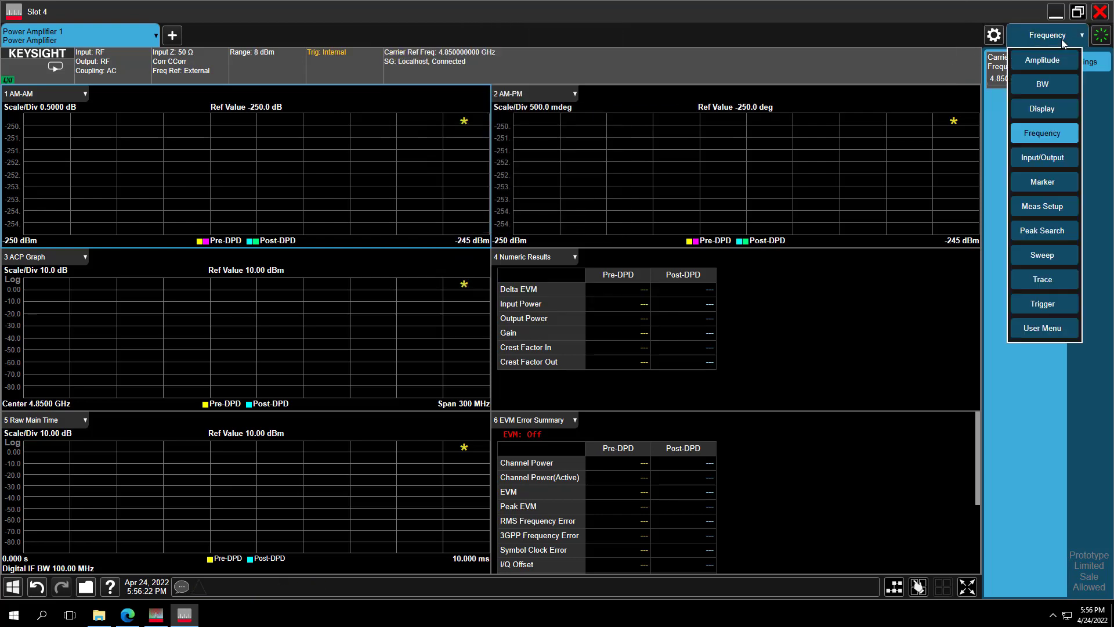
click(1030, 210)
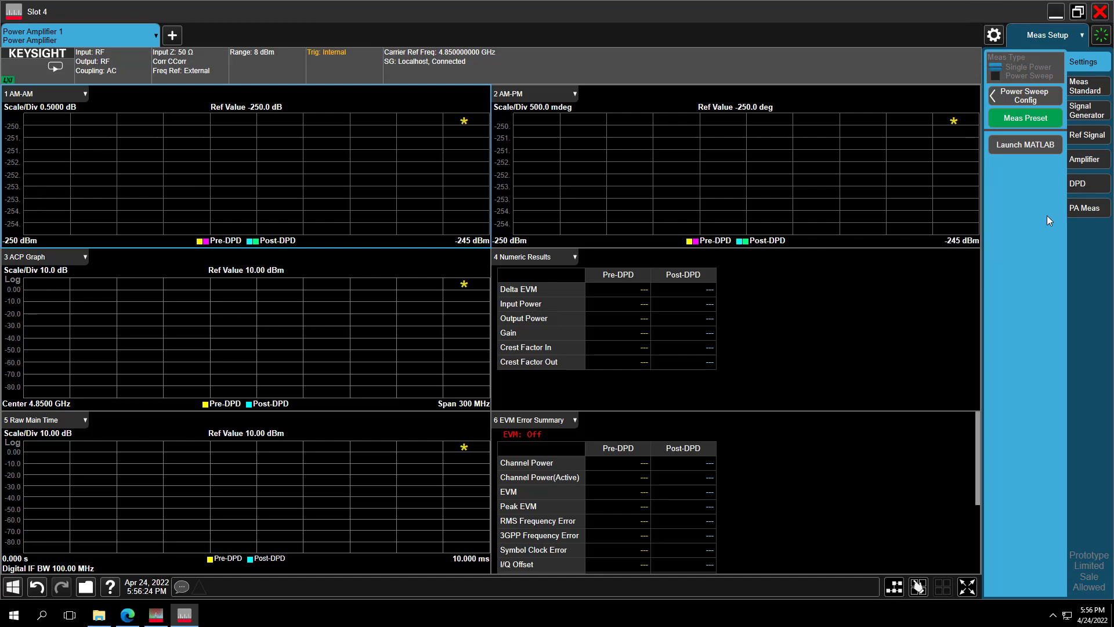
click(1079, 116)
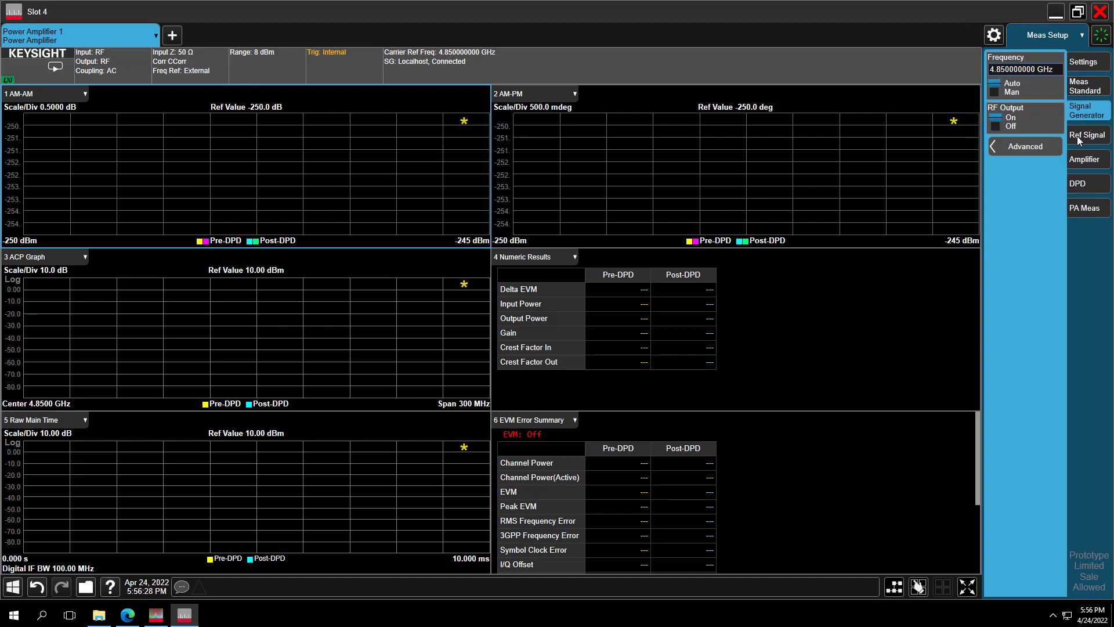
click(1077, 136)
click(1010, 67)
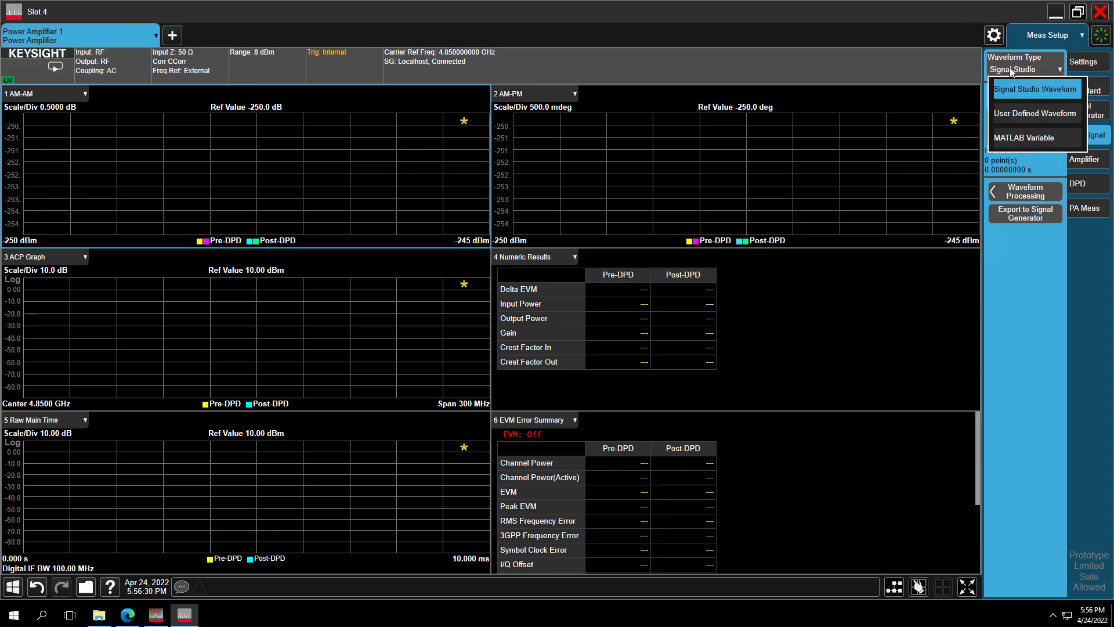
click(1022, 114)
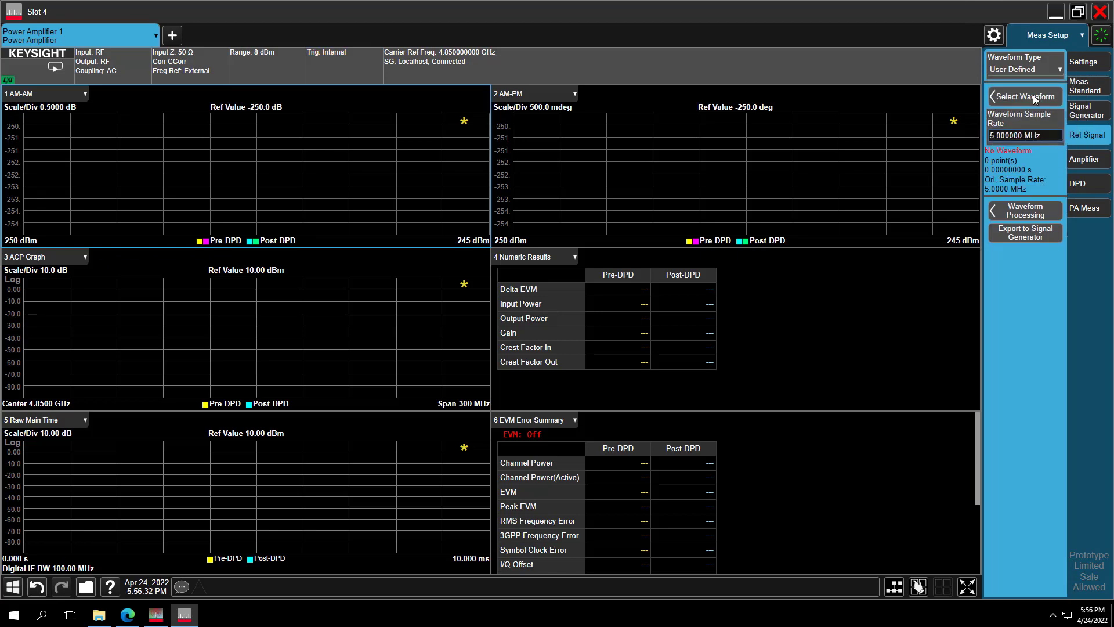
click(1033, 95)
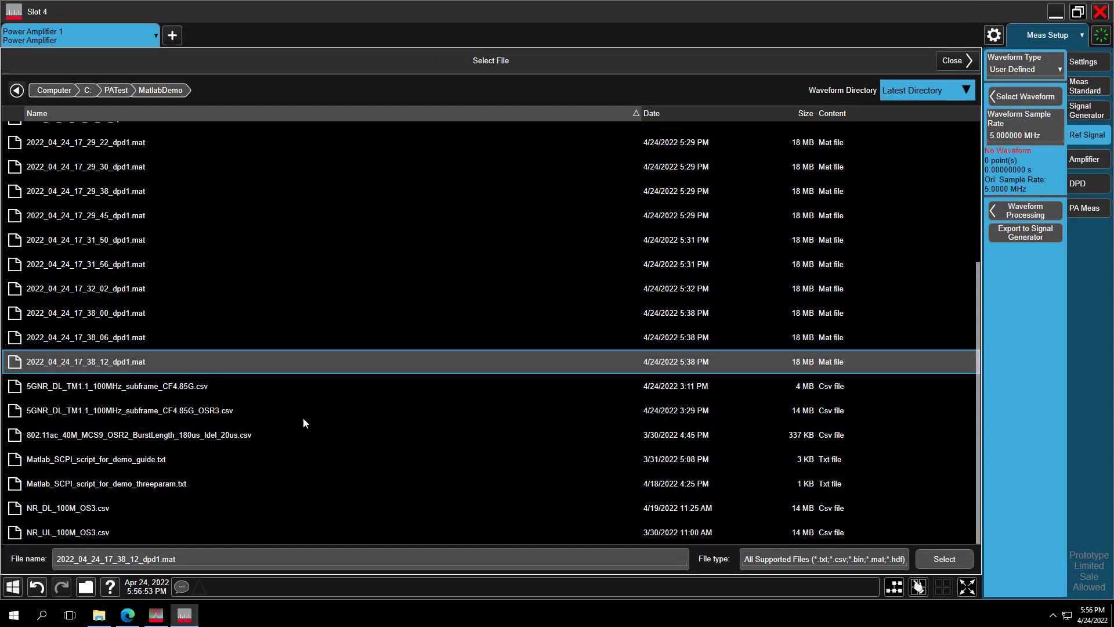
click(96, 389)
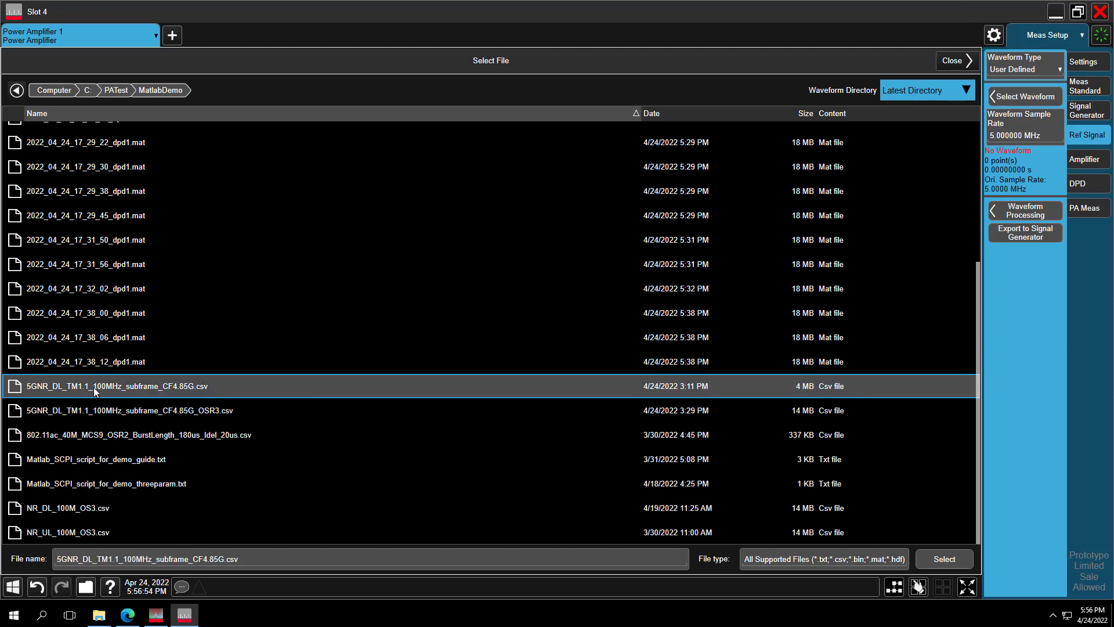
click(950, 566)
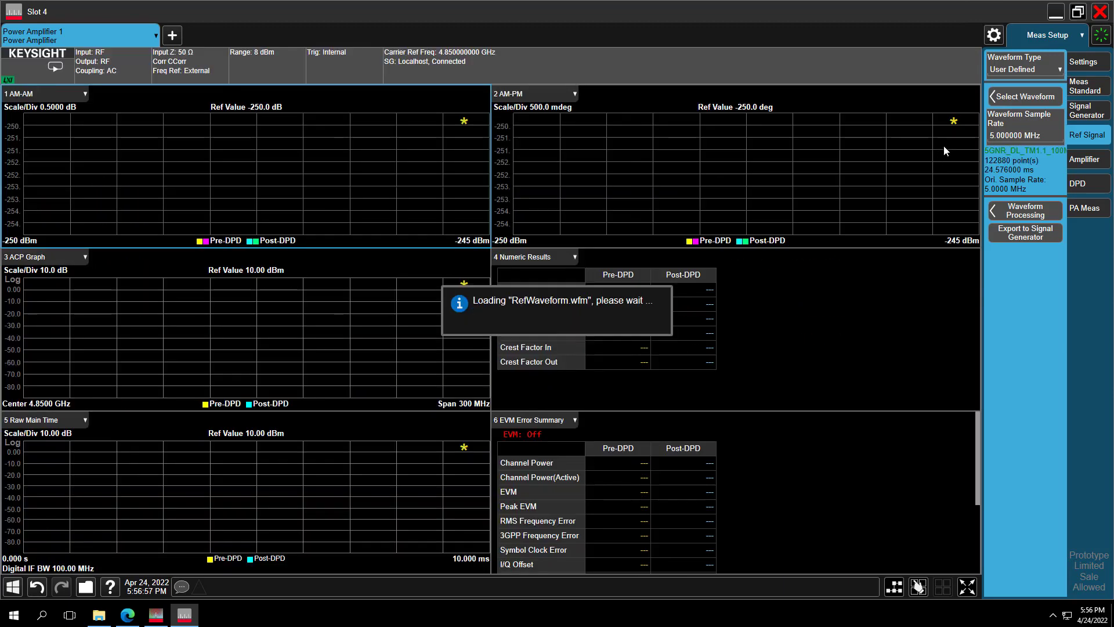
Begin entering the 122.88 waveform sample rate
click(998, 135)
click(846, 194)
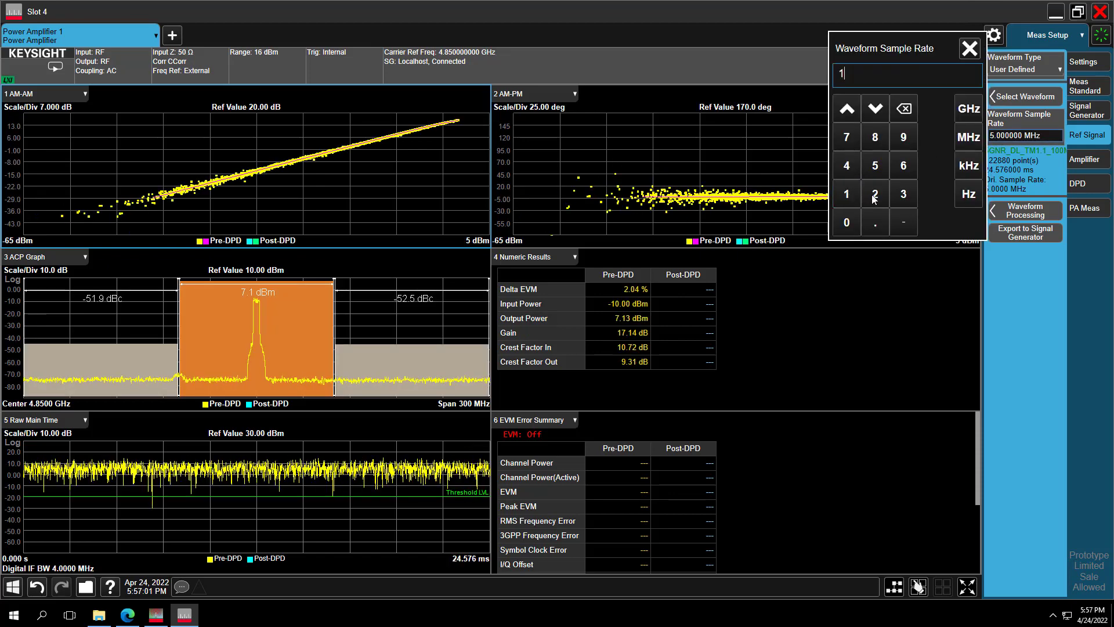
click(874, 194)
click(874, 194)
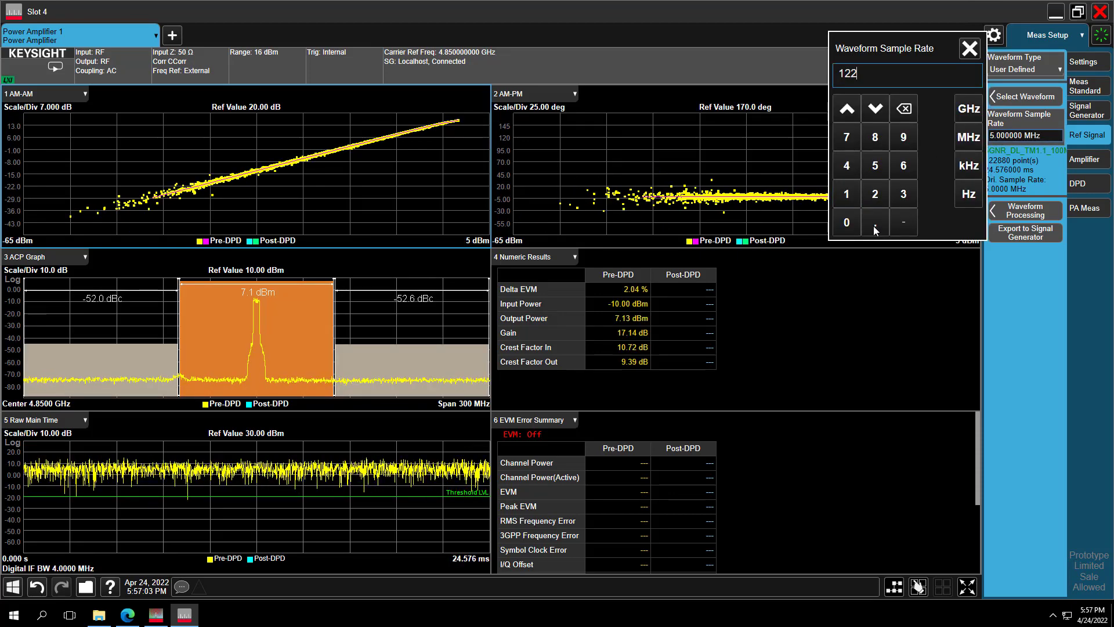
Finish setting the waveform sample rate to 122.88 MHz
click(875, 223)
click(875, 139)
click(875, 139)
click(964, 140)
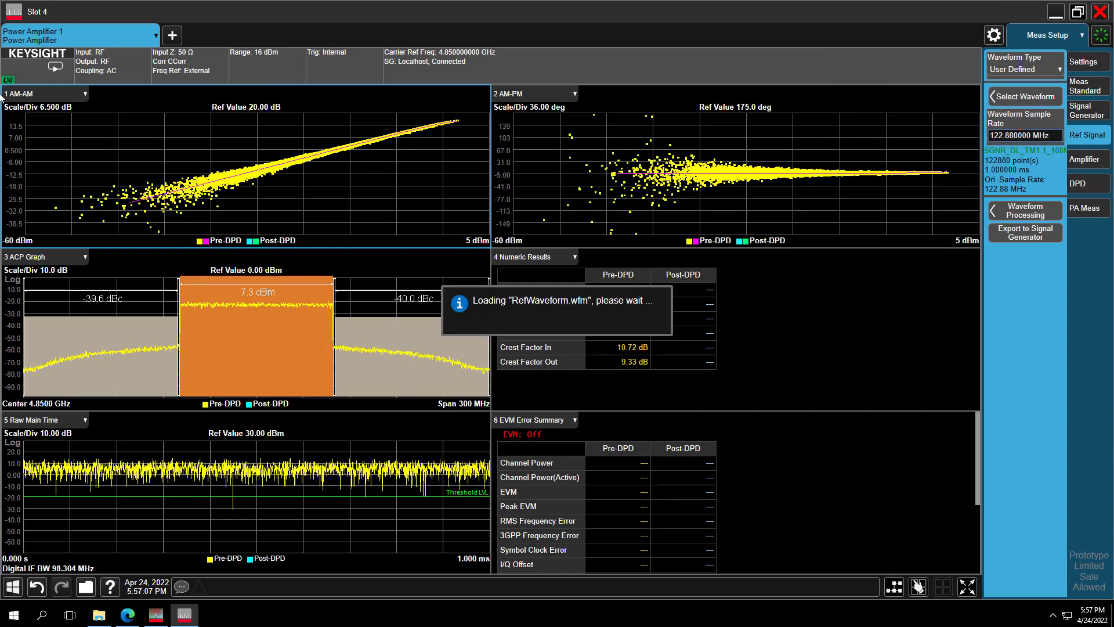
Set the amplifier gain to 16 dB
click(1093, 164)
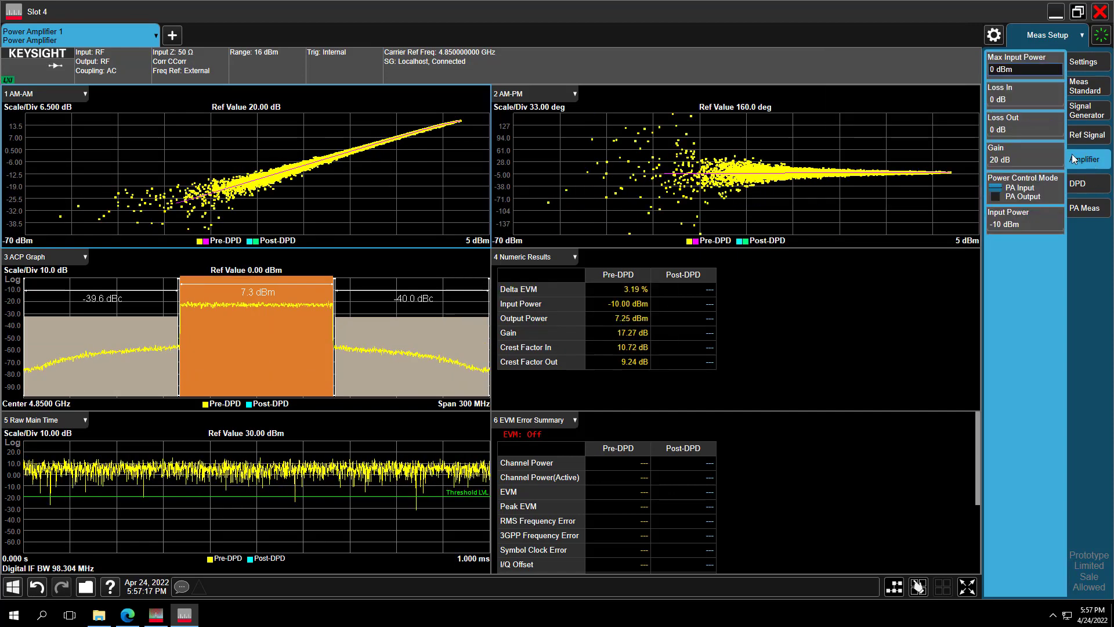
click(1003, 160)
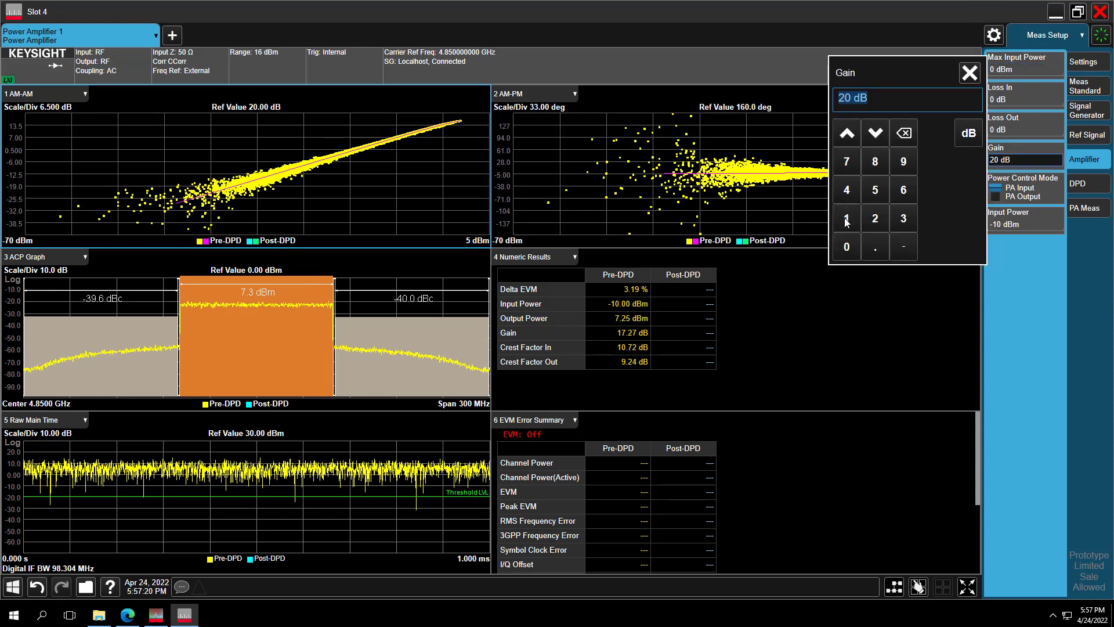
click(847, 218)
click(904, 189)
click(968, 133)
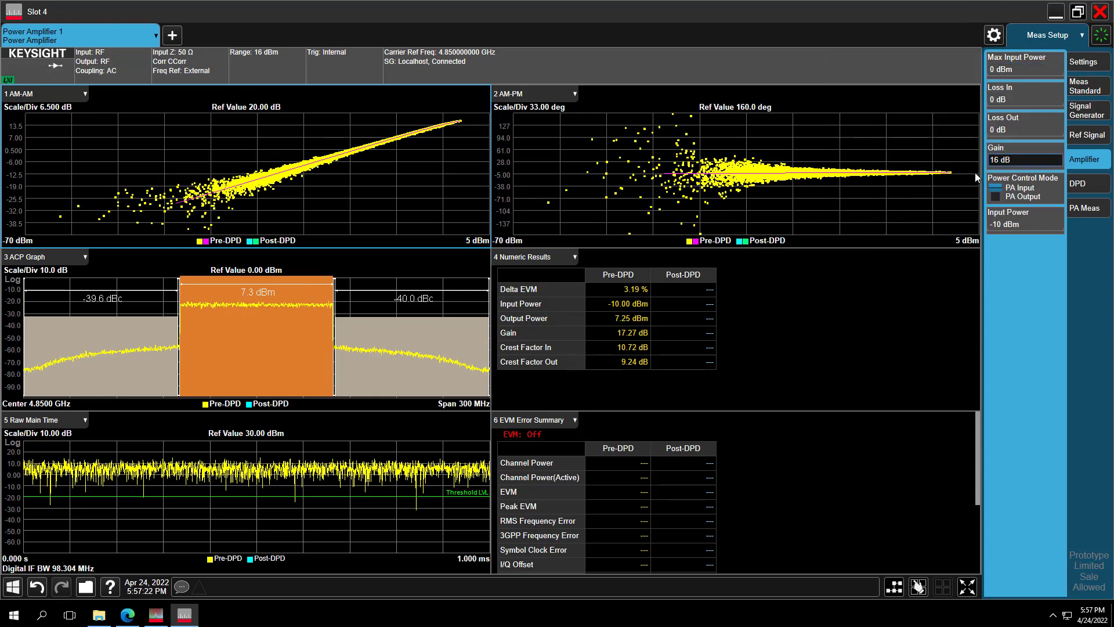
Control power at the PA Output with a -10 dBm output power target
click(998, 199)
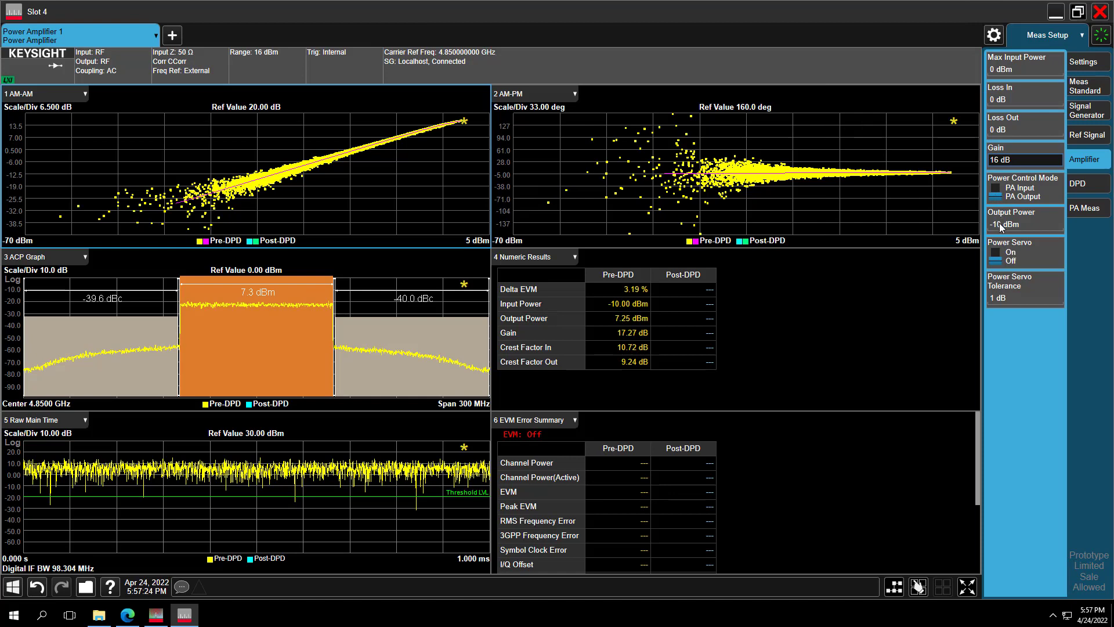
click(1000, 225)
click(903, 310)
click(846, 282)
click(847, 311)
click(969, 197)
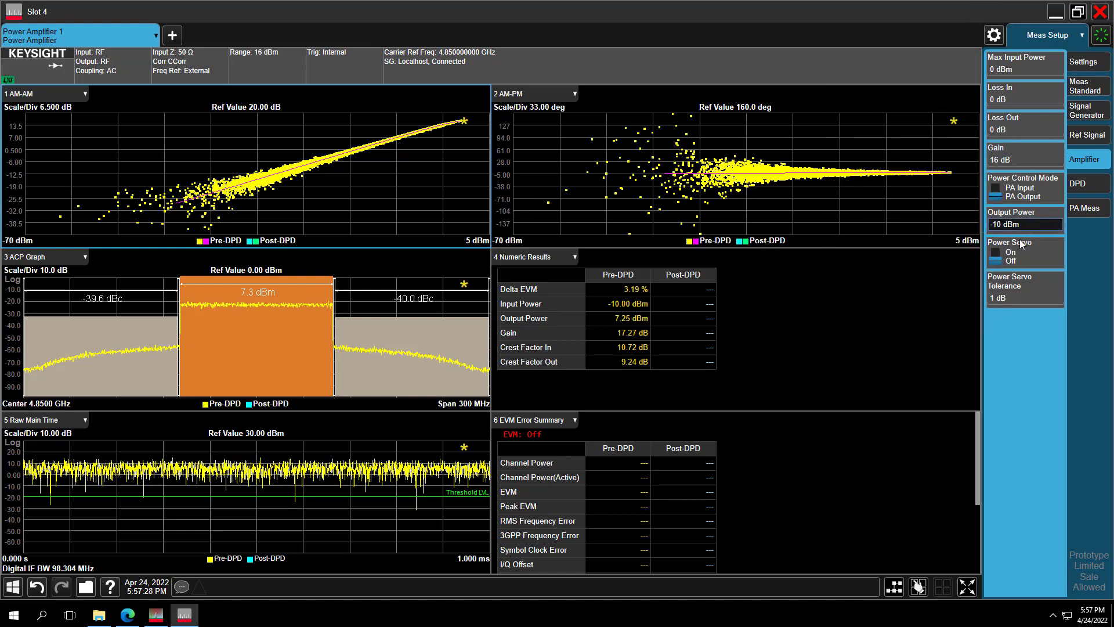
Turn Power Servo on with a 0.5 dB tolerance
click(996, 256)
click(1005, 302)
click(1006, 301)
click(847, 384)
click(875, 386)
click(876, 328)
click(969, 271)
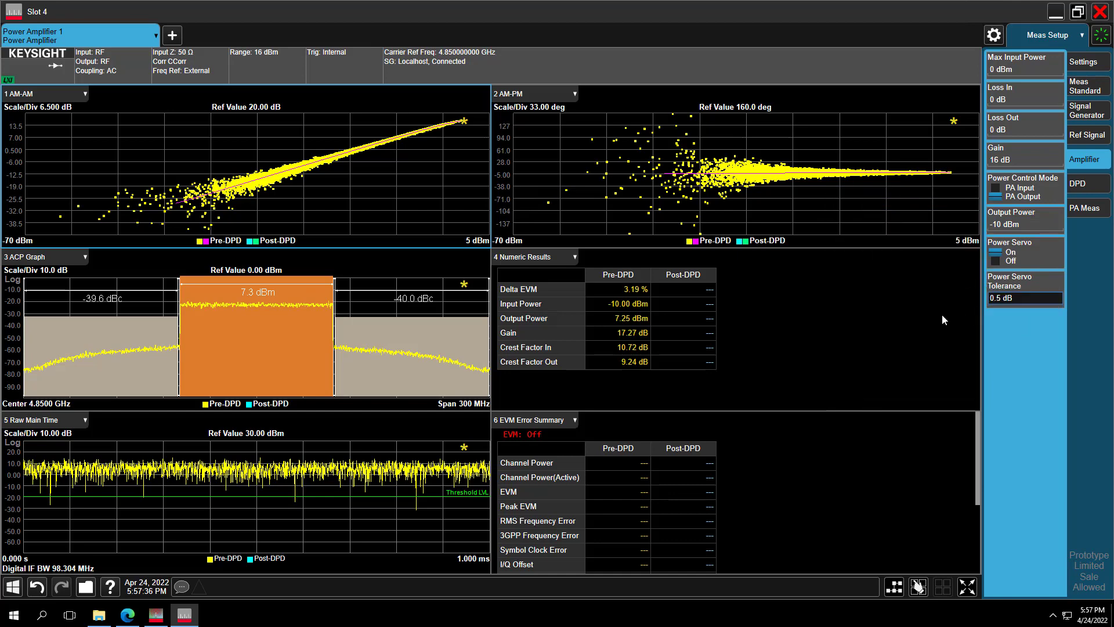
Apply the 5GNR BTS 100 MHz FR1 radio standard preset and activate the Numeric Results window
click(54, 67)
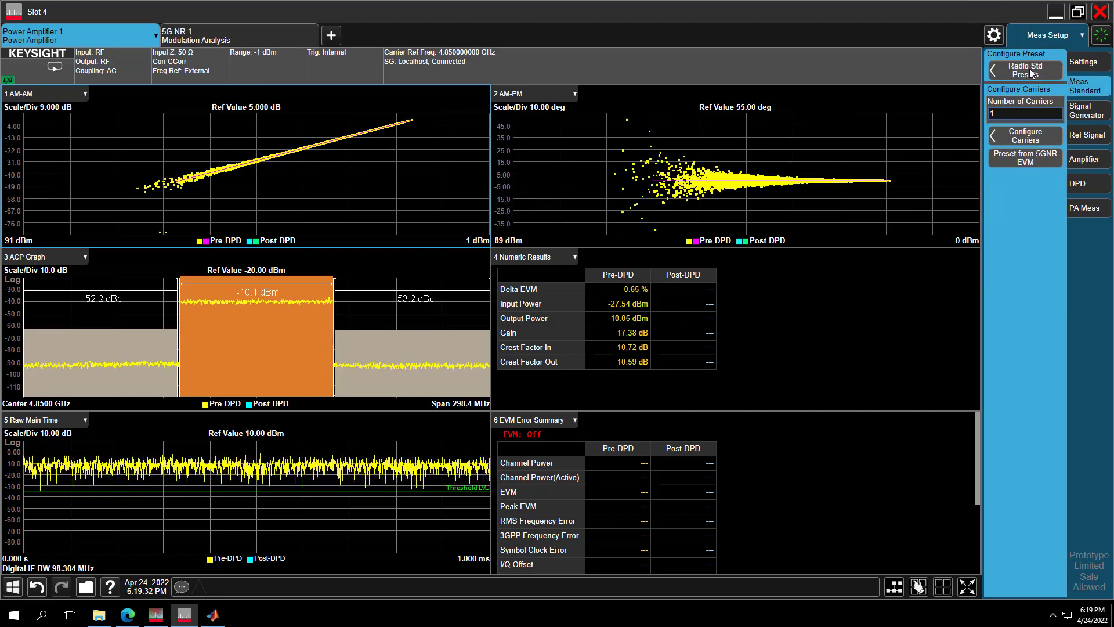
click(1031, 71)
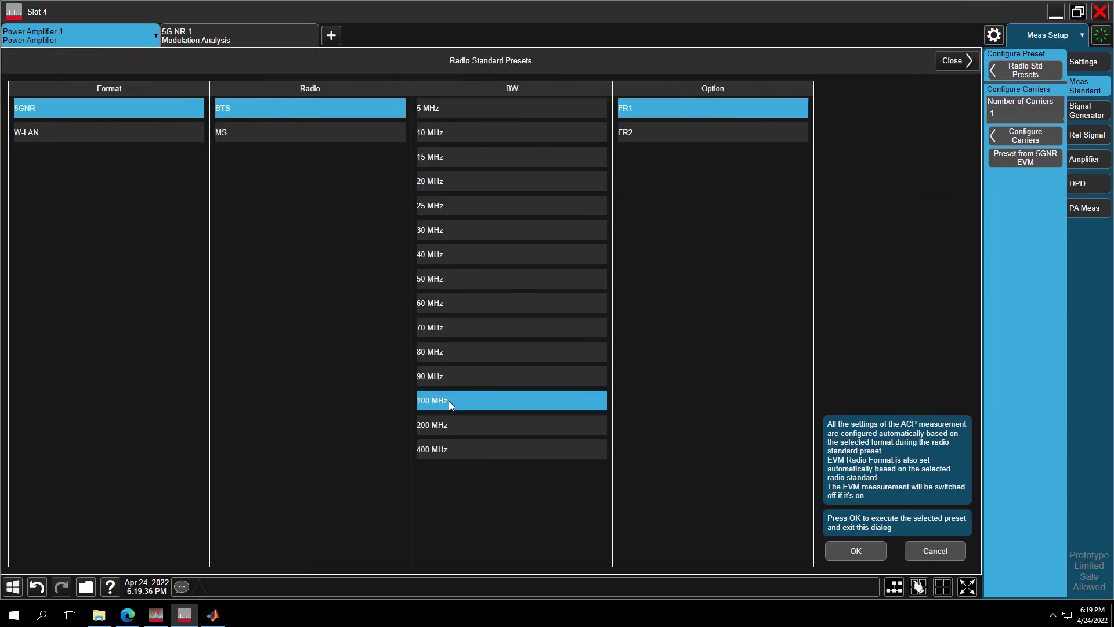
click(845, 546)
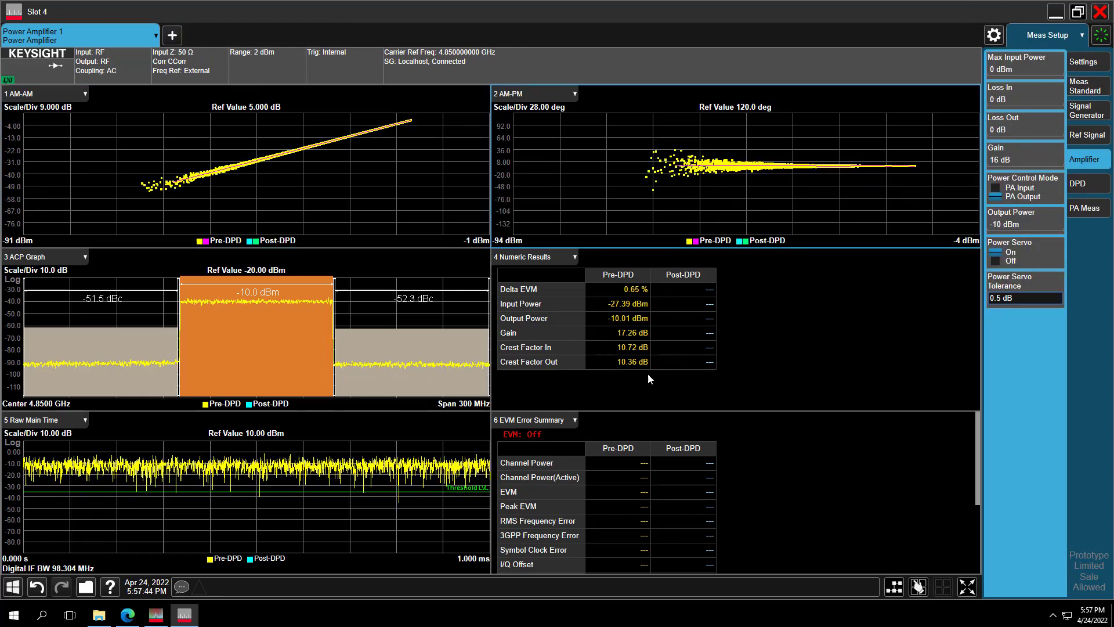
click(834, 295)
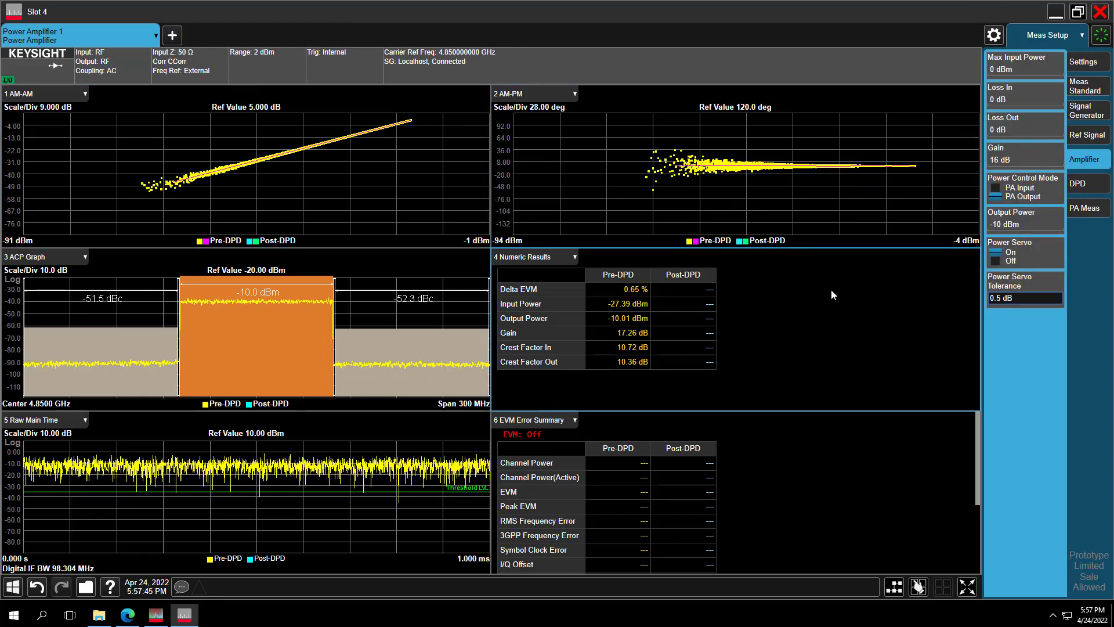
Add a second screen running 5G NR Modulation Analysis
click(172, 36)
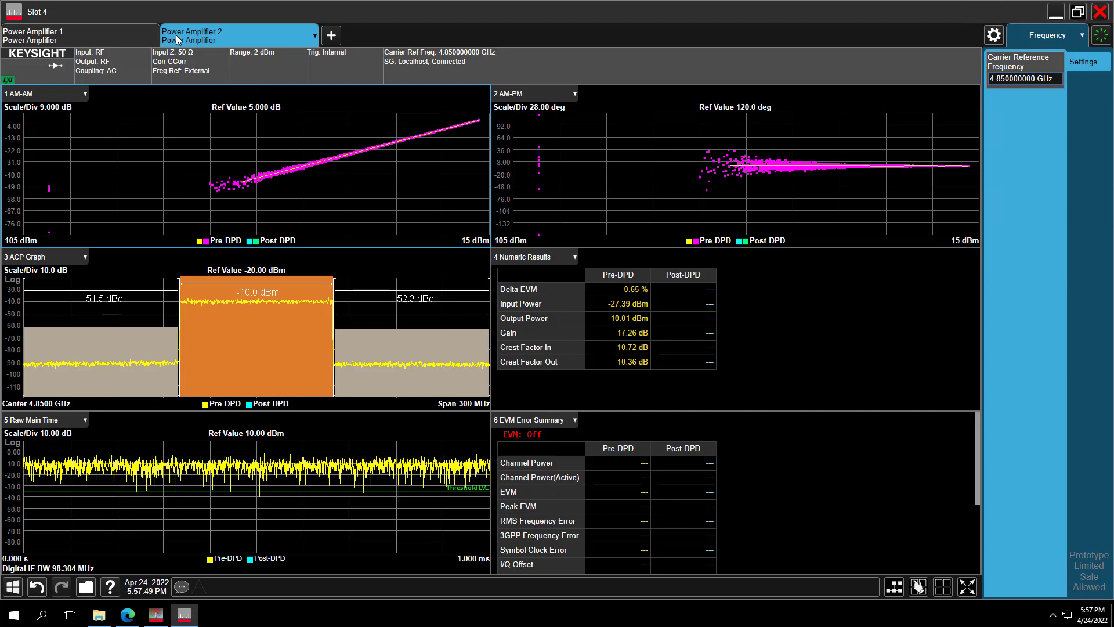
click(256, 40)
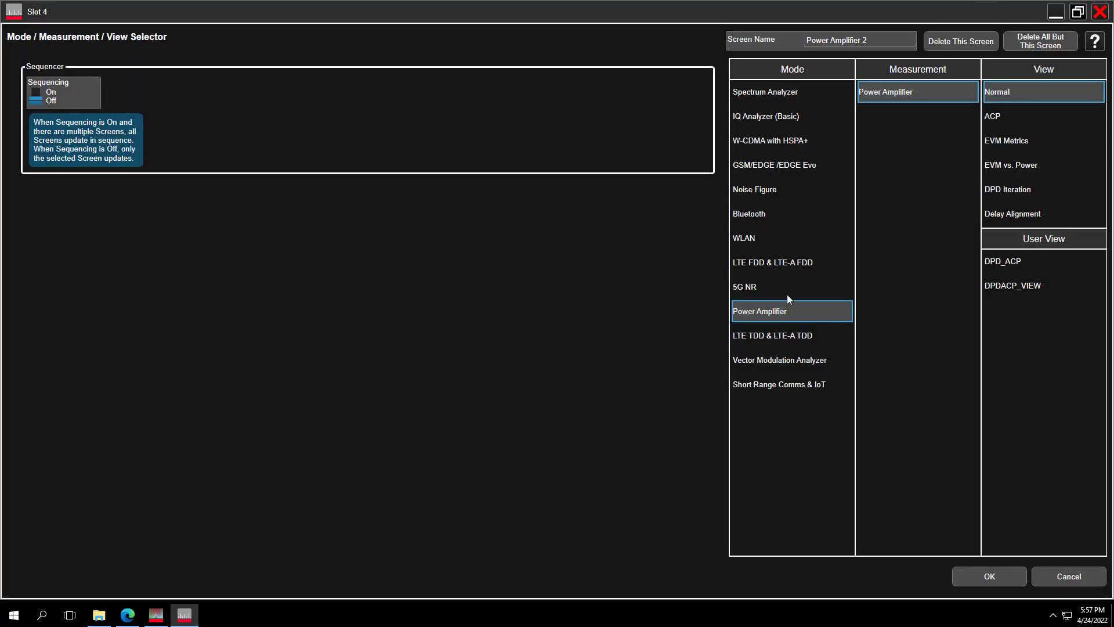
click(753, 288)
click(882, 215)
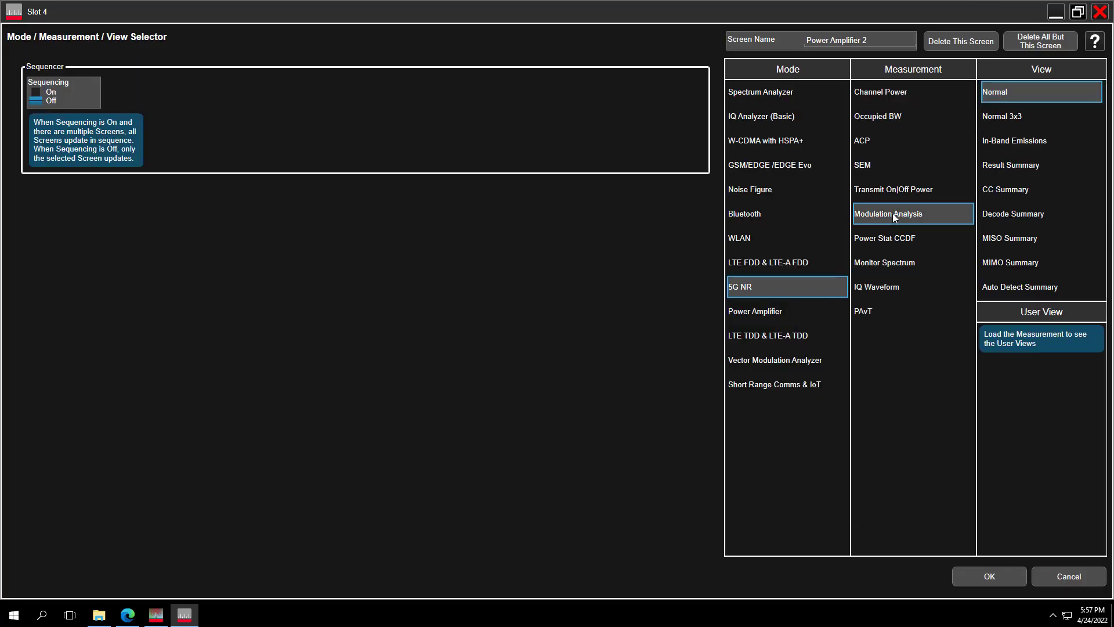
click(989, 576)
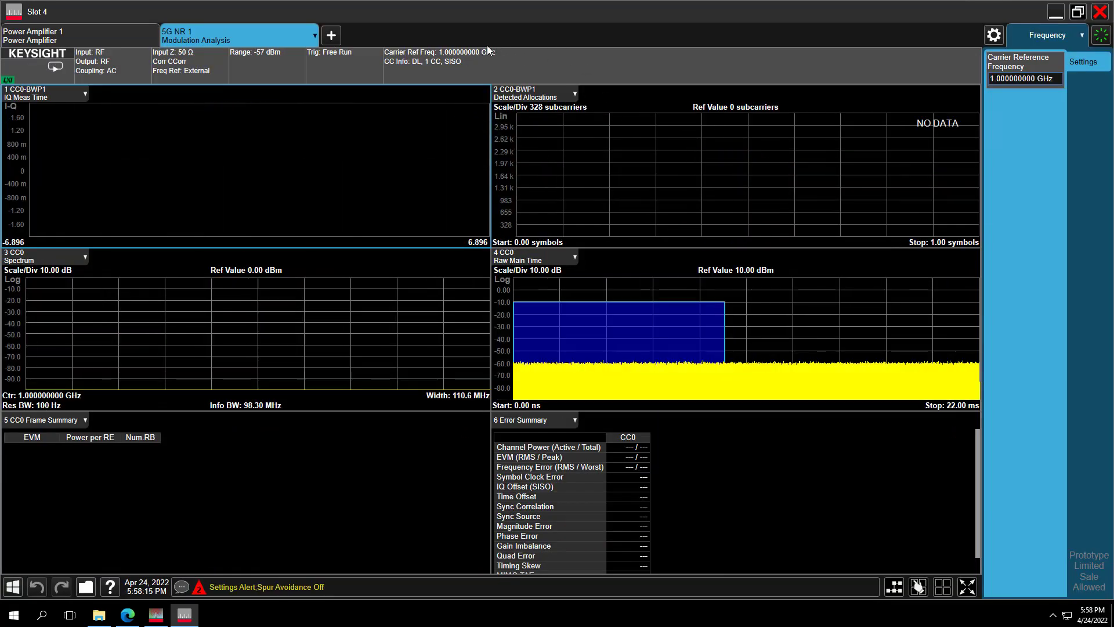
Start entering 4.85 as the new screen's carrier reference frequency
click(483, 51)
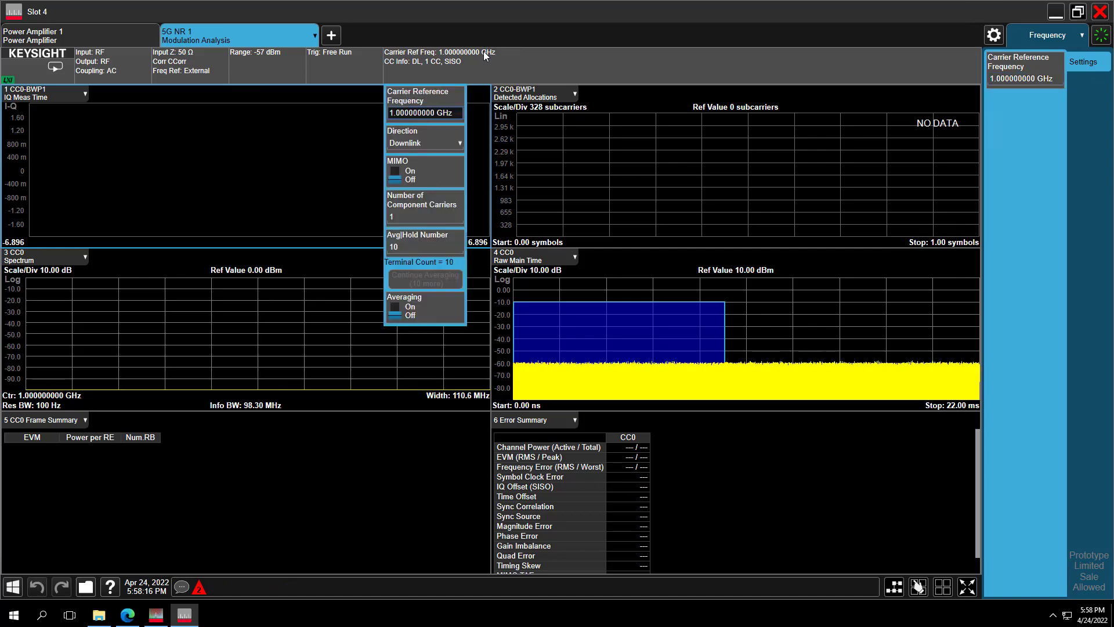
click(436, 115)
click(483, 159)
click(509, 216)
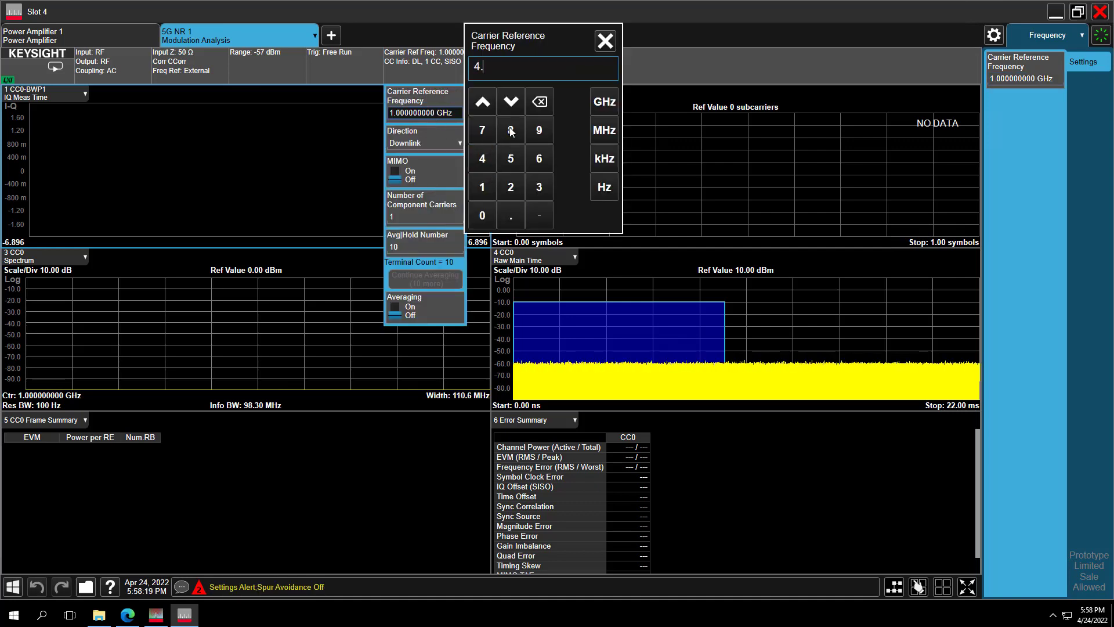
Finish setting the 5G NR carrier reference frequency to 4.85 GHz
click(510, 130)
click(511, 159)
click(605, 102)
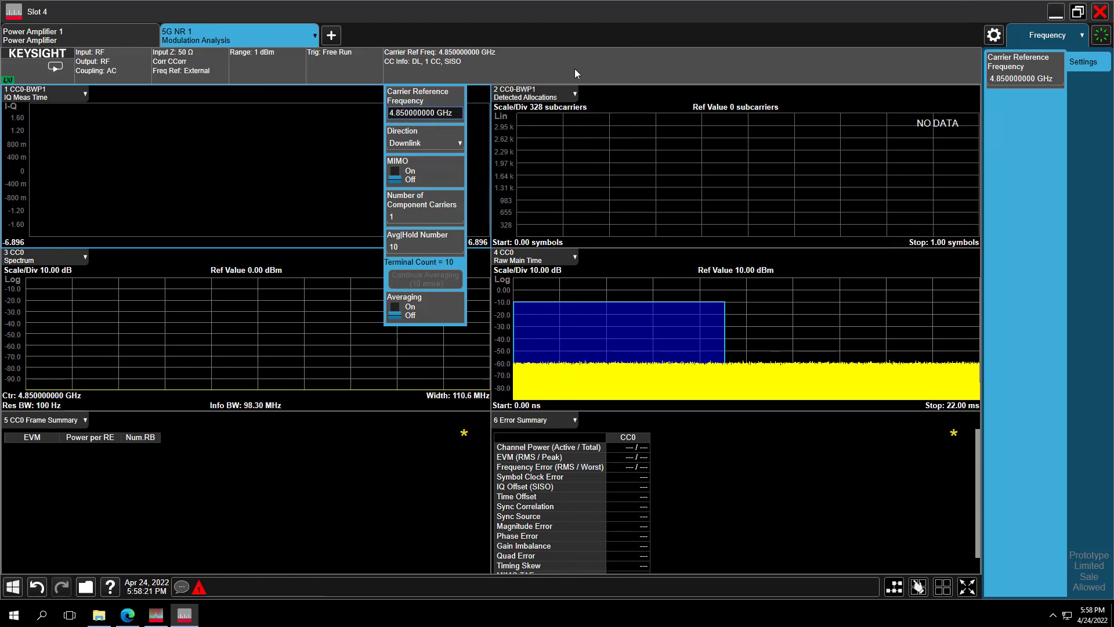
click(811, 78)
Set RB Alloc Preset to DL NR-TM1.1 (Port 0) and apply it to all carriers
click(1049, 36)
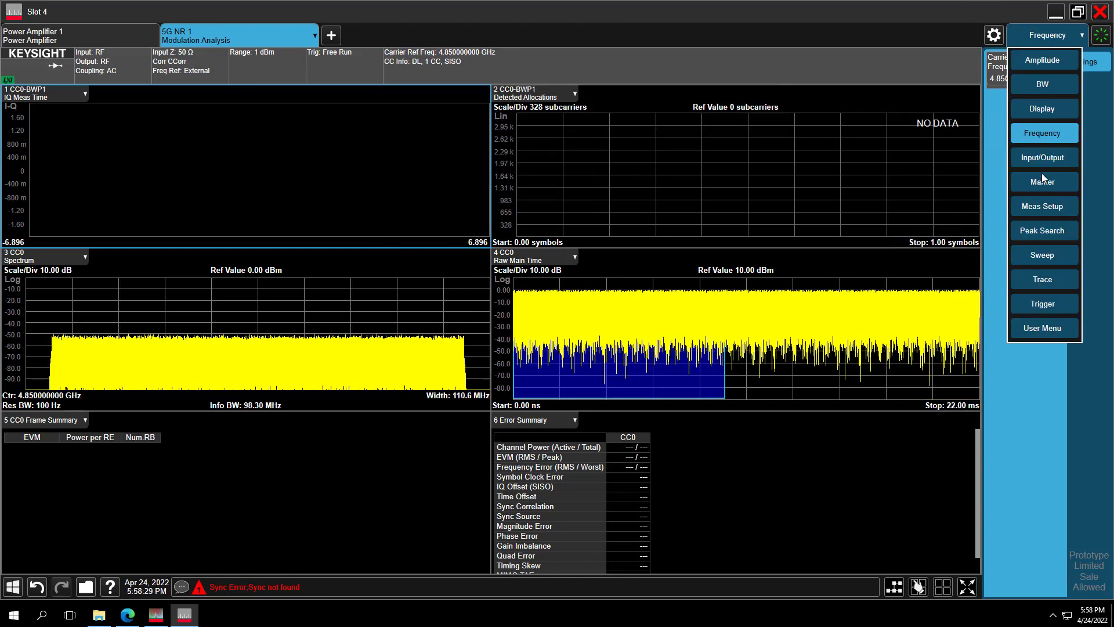
click(1053, 208)
click(1084, 144)
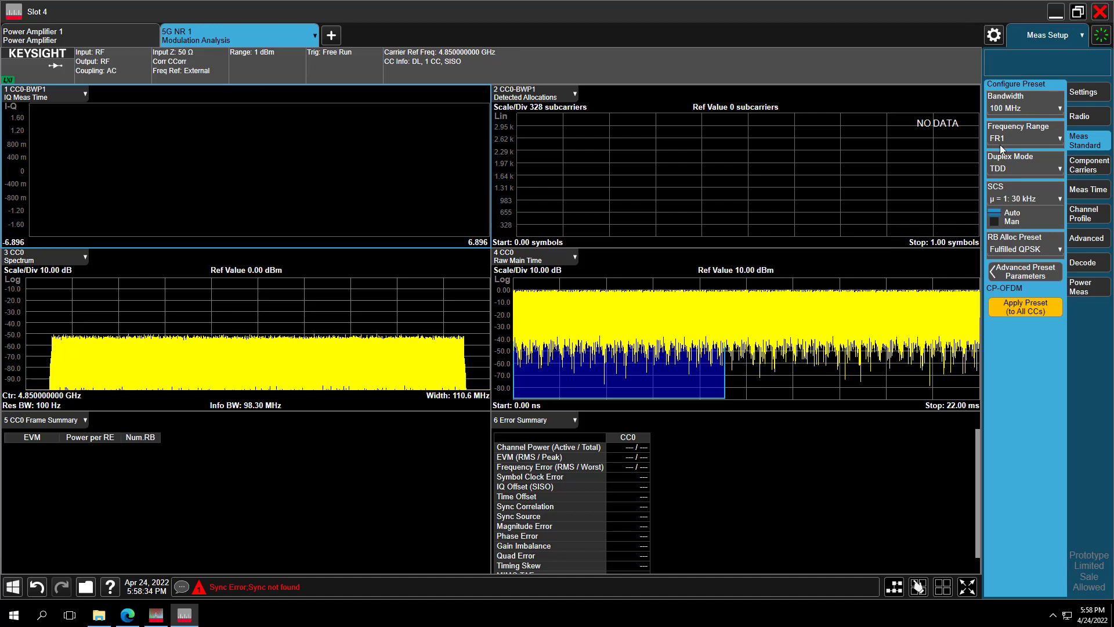
click(1007, 250)
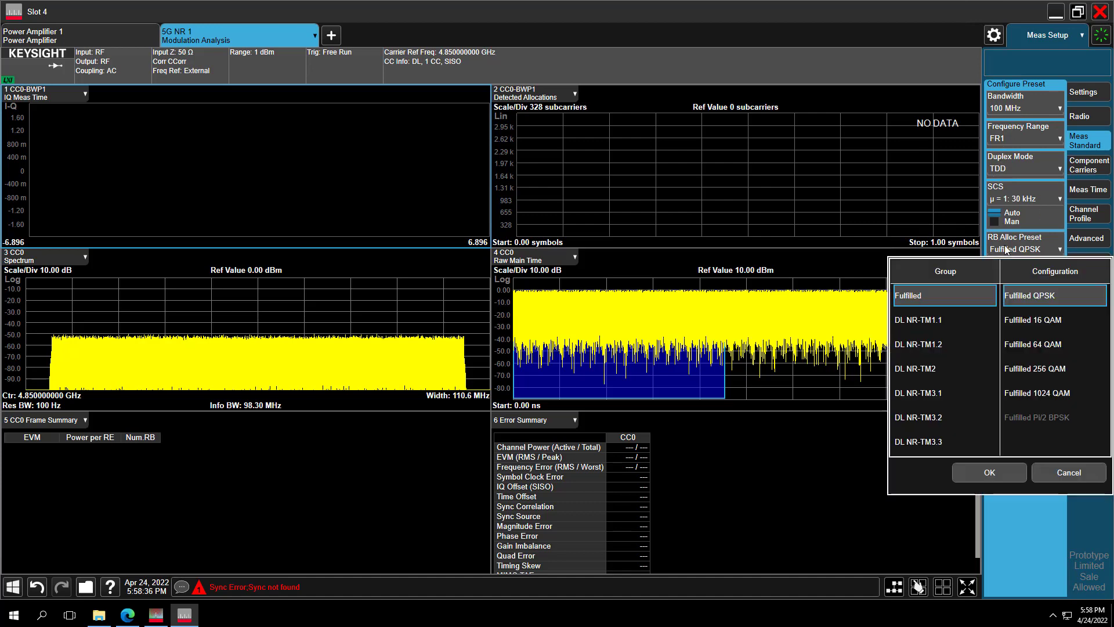
click(922, 320)
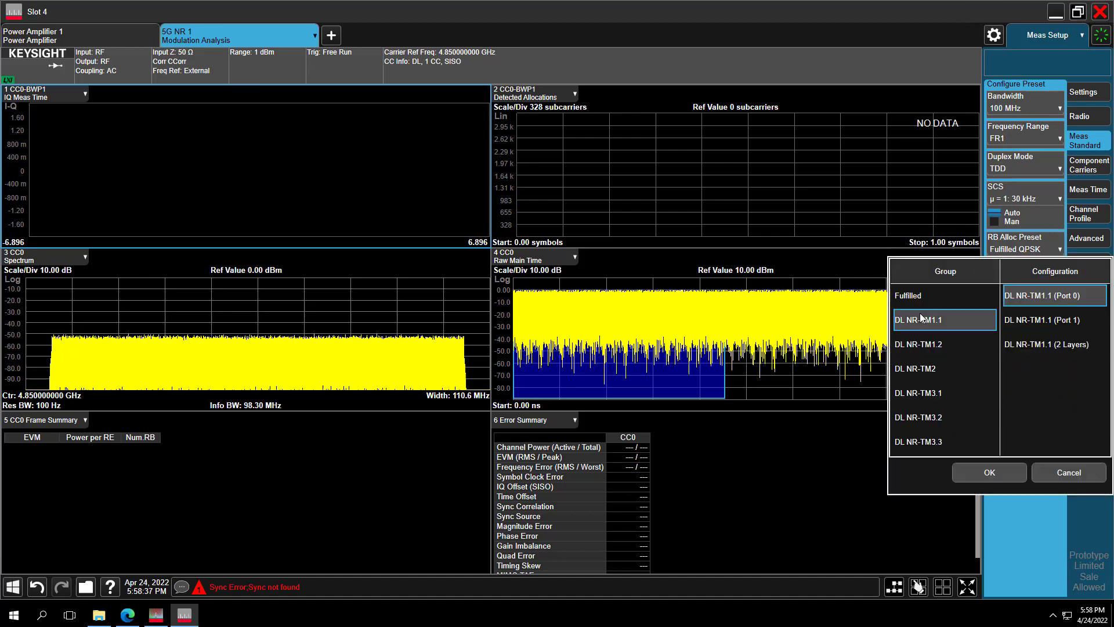
click(964, 471)
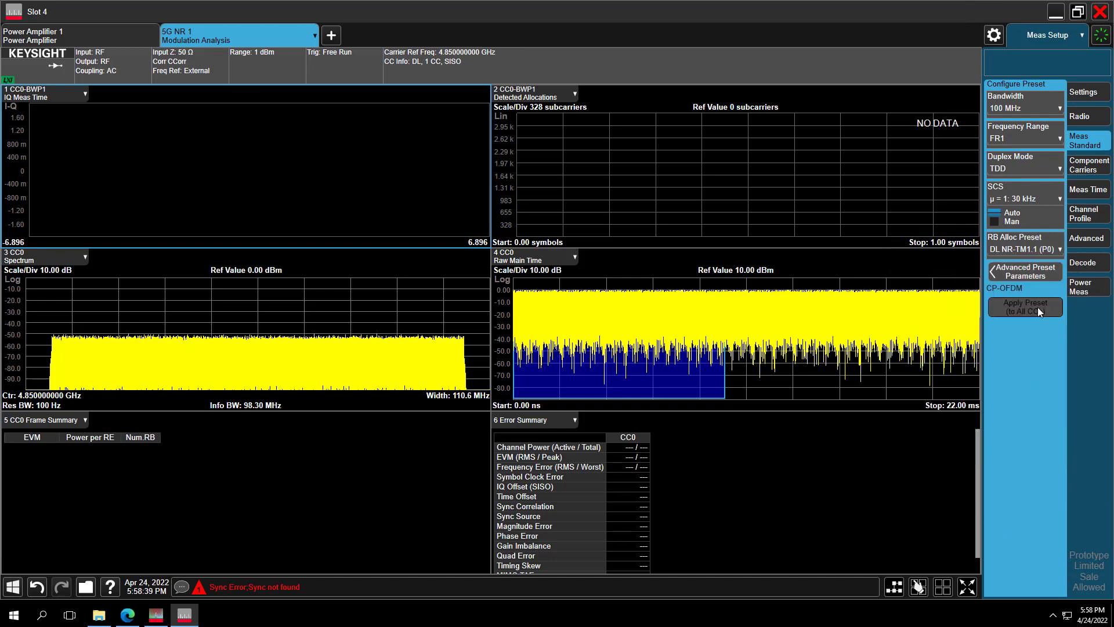
click(1038, 308)
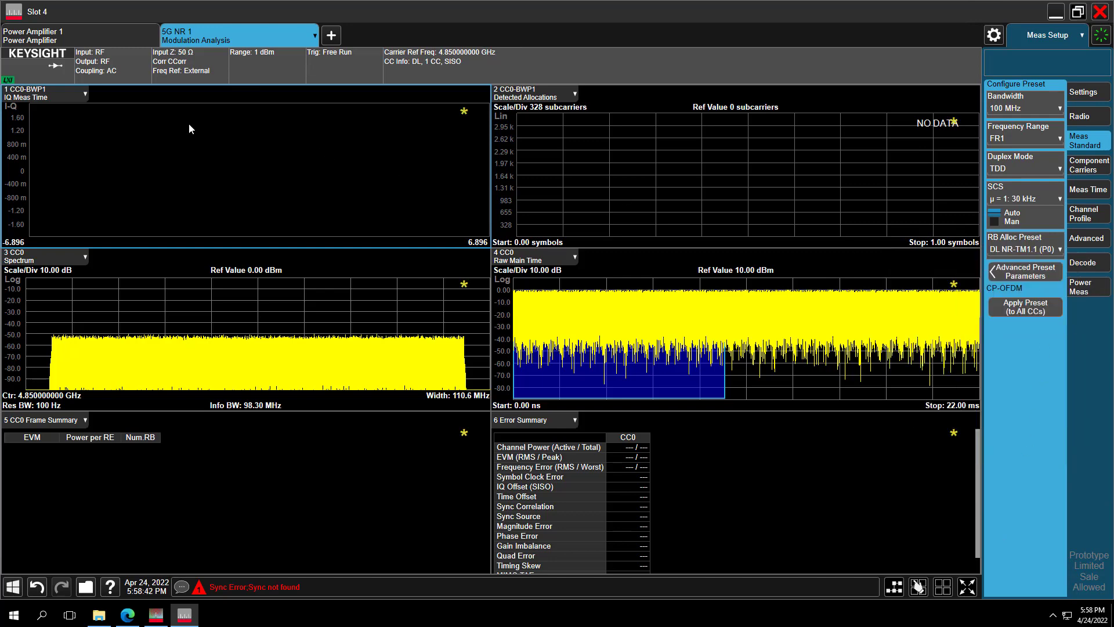
Set the result length to 1 subframe
click(1086, 193)
click(994, 160)
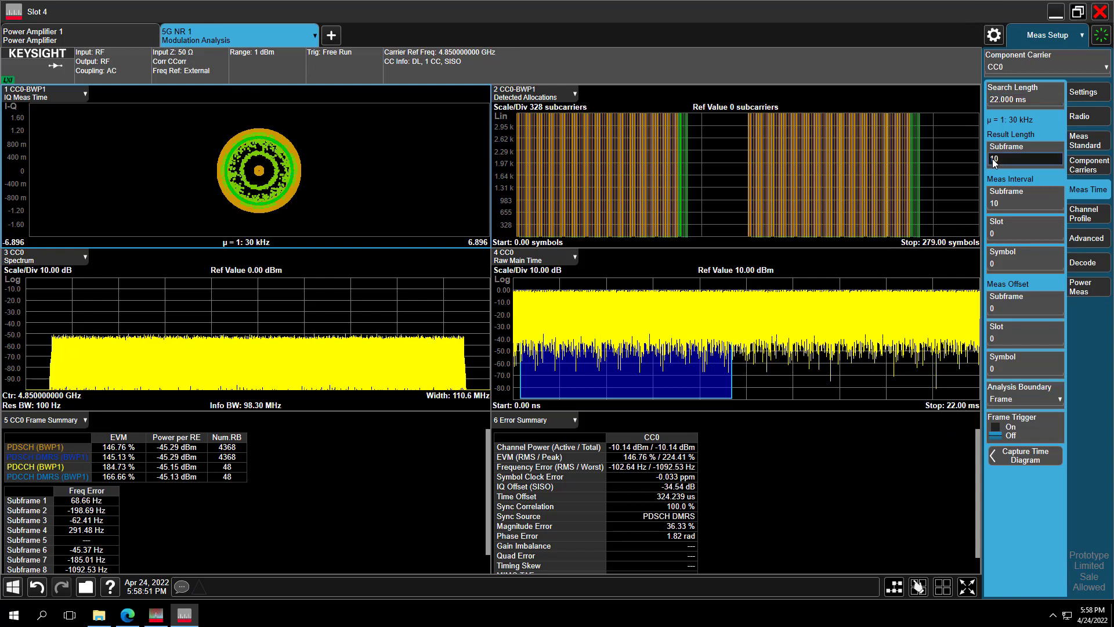
click(843, 217)
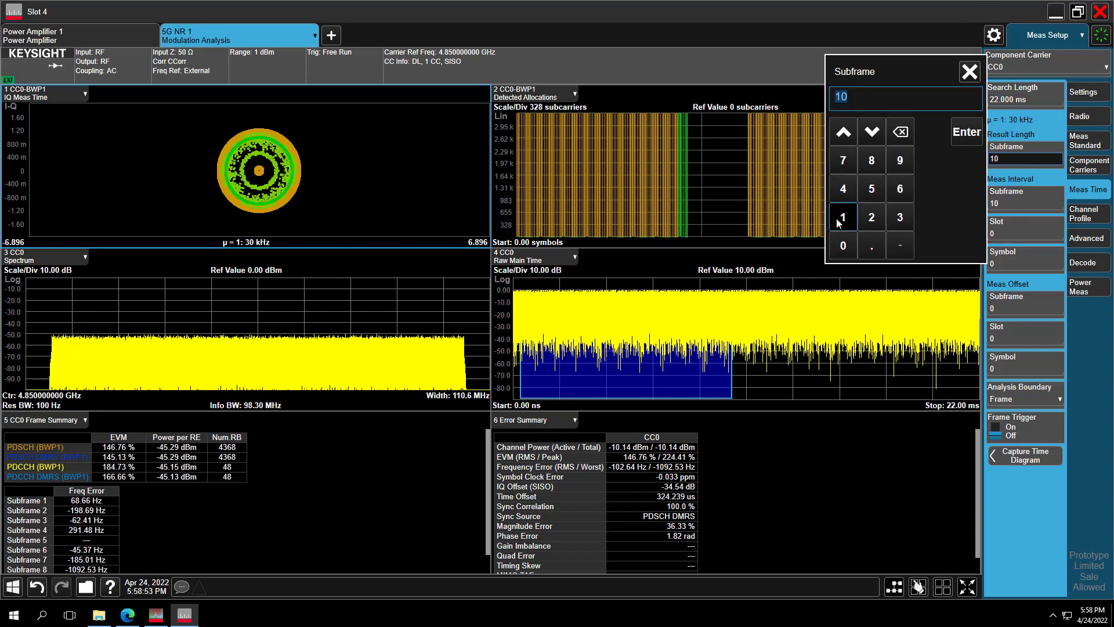
click(965, 133)
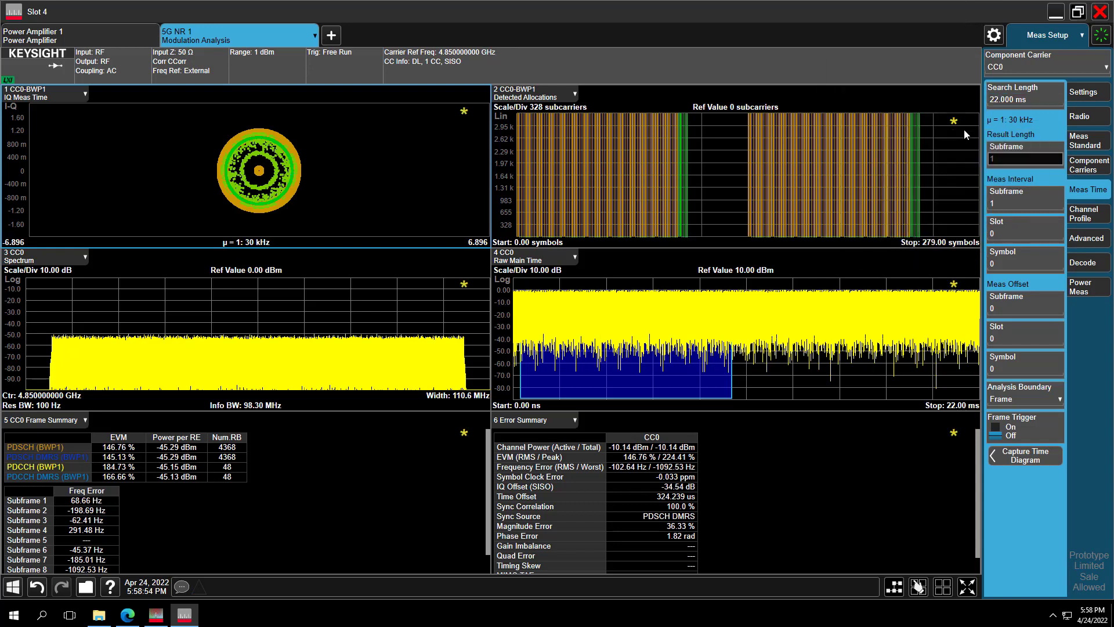
Restart the 5G NR measurement to get the 0.28 % EVM result
click(32, 80)
click(39, 131)
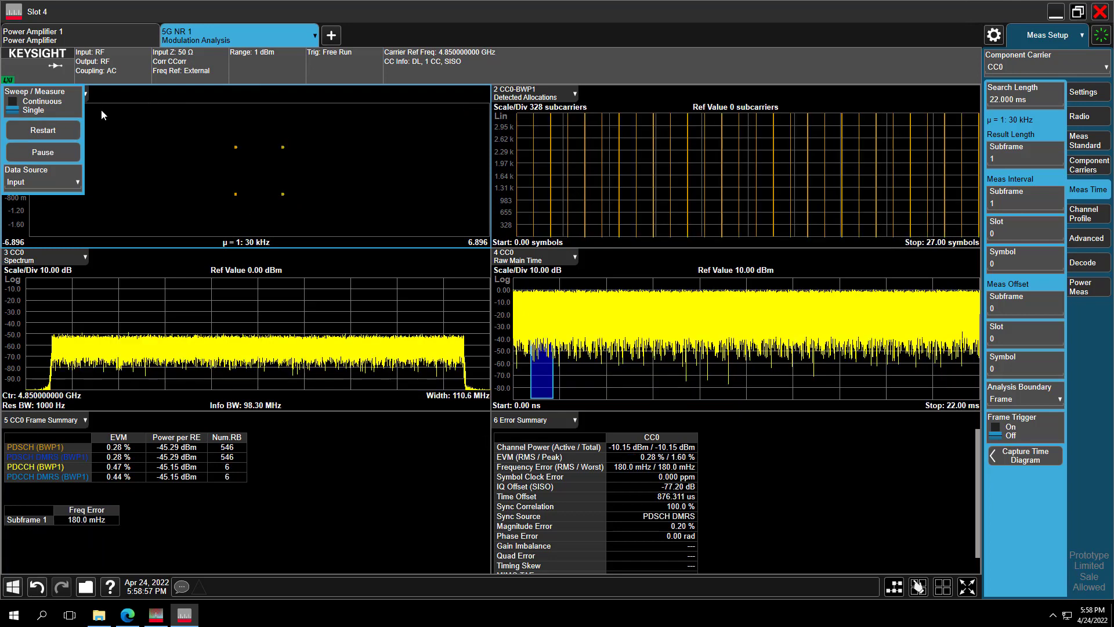
click(102, 110)
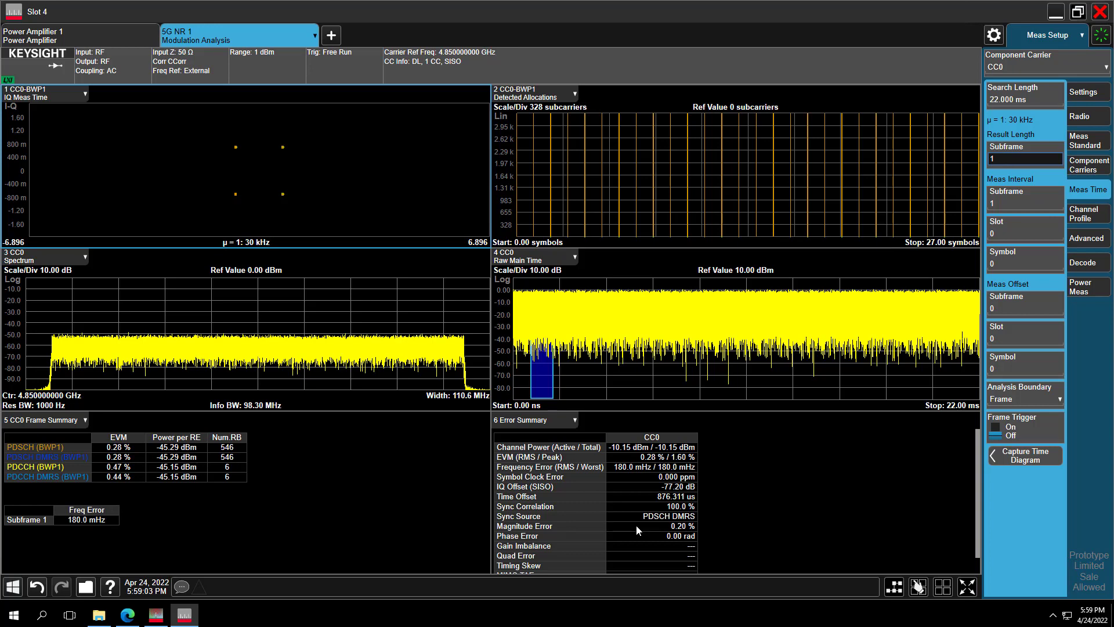
On the Power Amplifier screen, turn EVM on using carrier settings from the 5G NR measurement
click(105, 37)
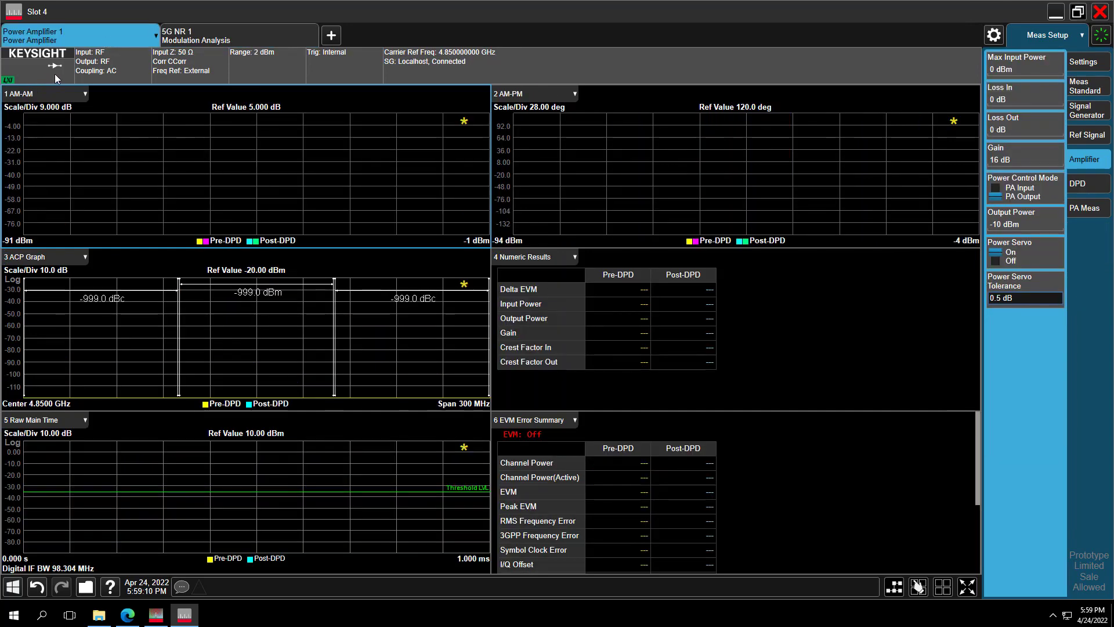
click(1079, 209)
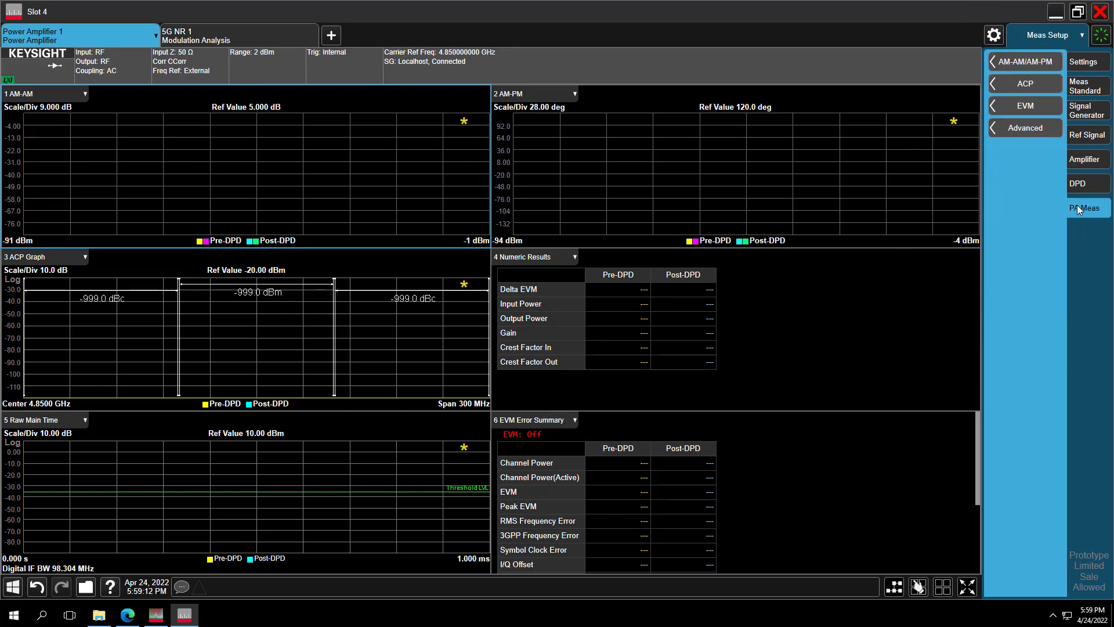
click(1023, 107)
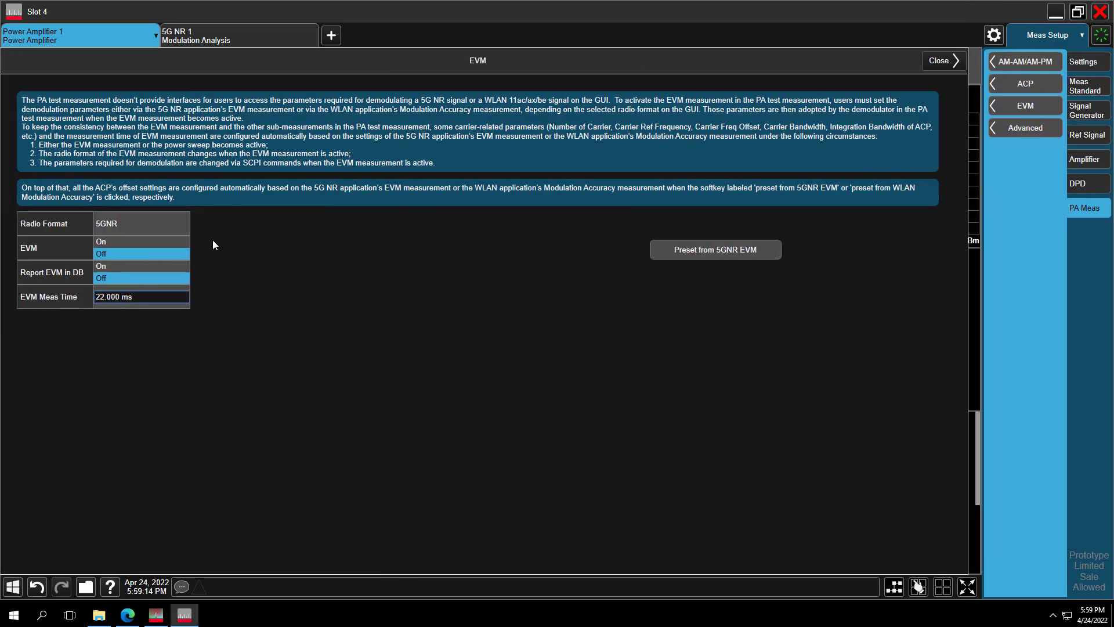
click(123, 242)
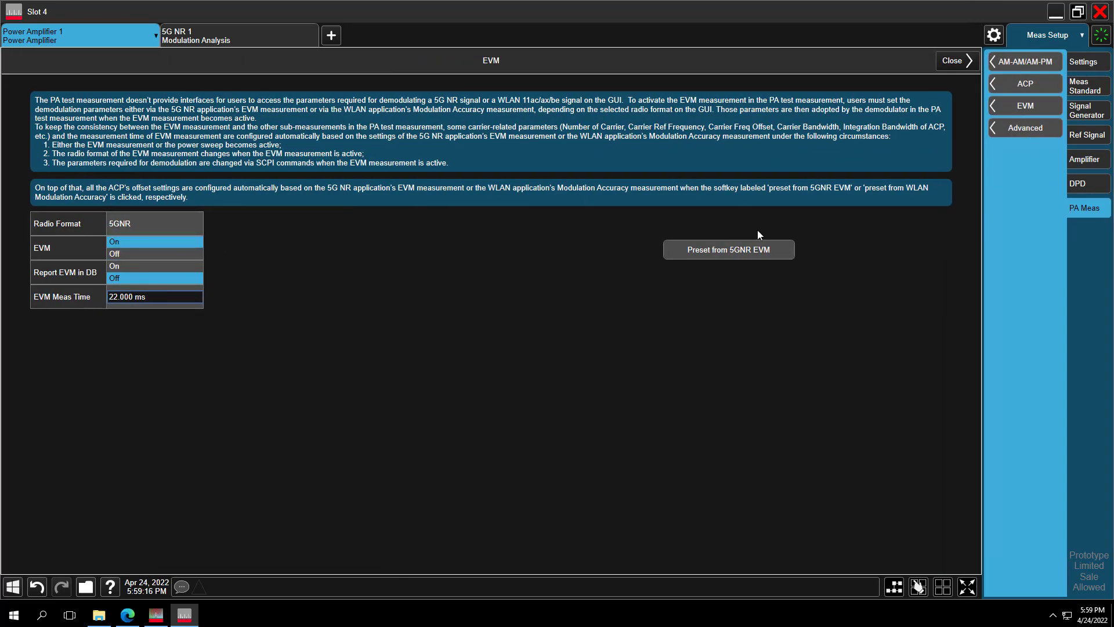
click(728, 252)
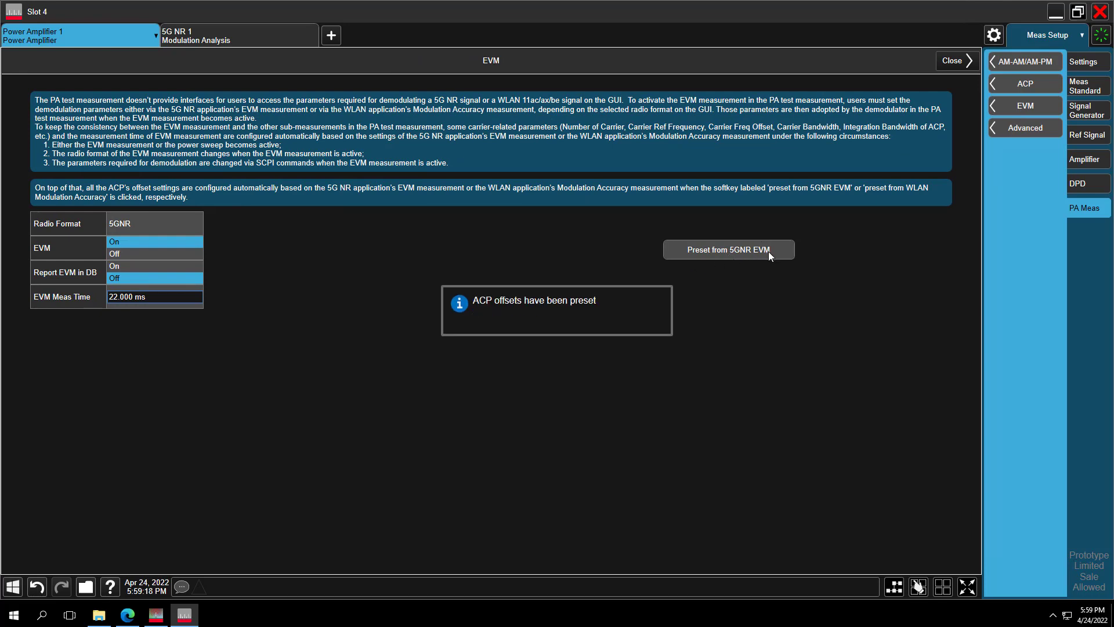
click(954, 60)
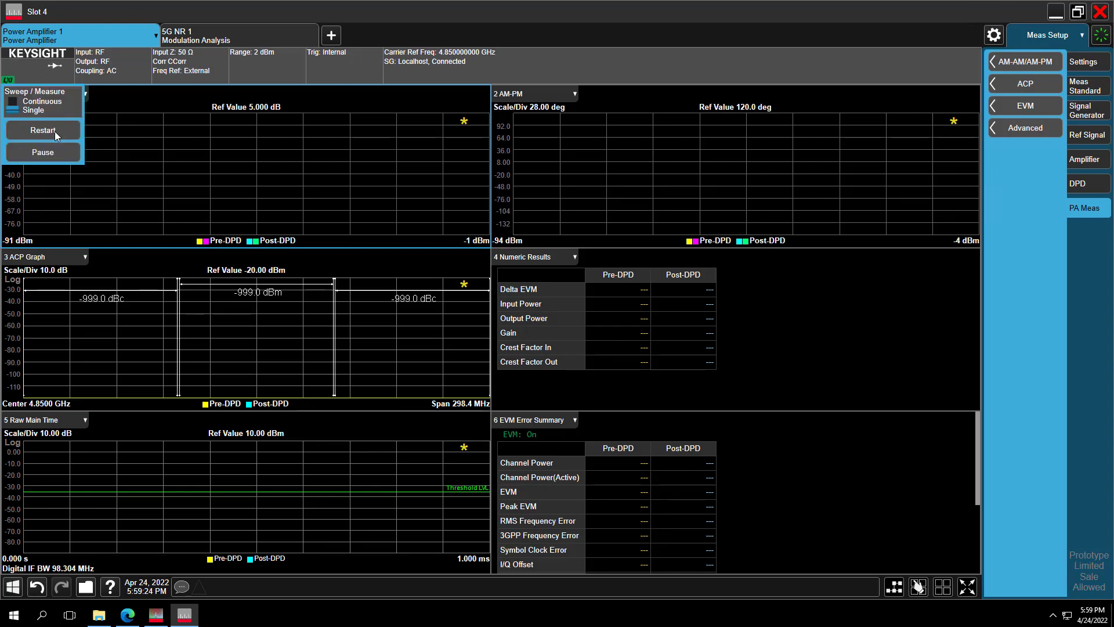
Restart the measurement and review the refreshed Pre-DPD EVM and ACP results
click(54, 131)
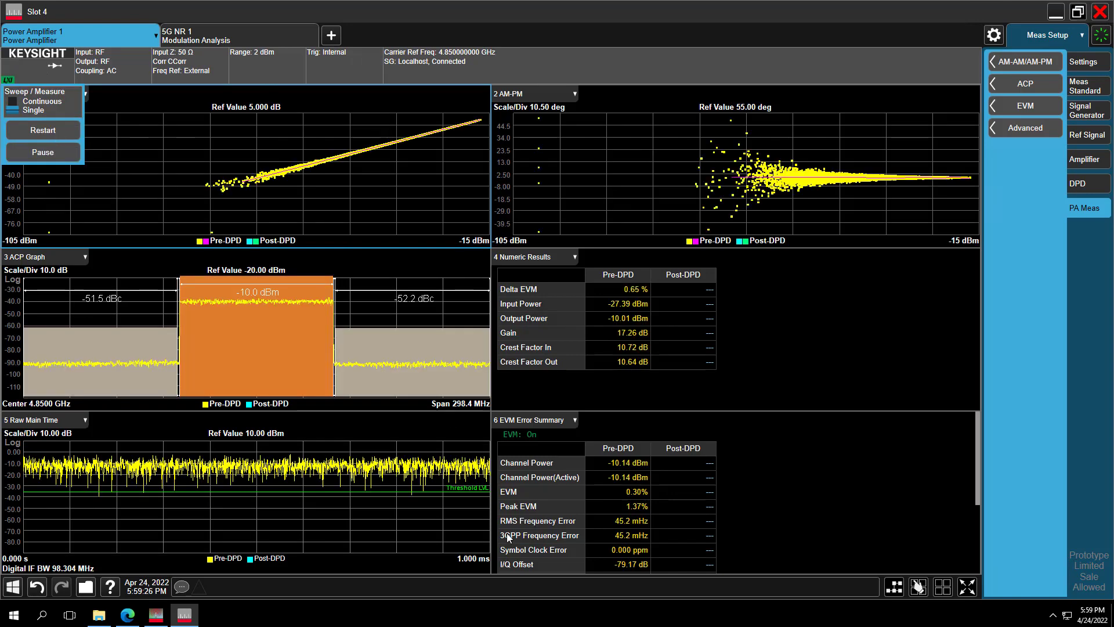
scroll(717, 503, down, 5)
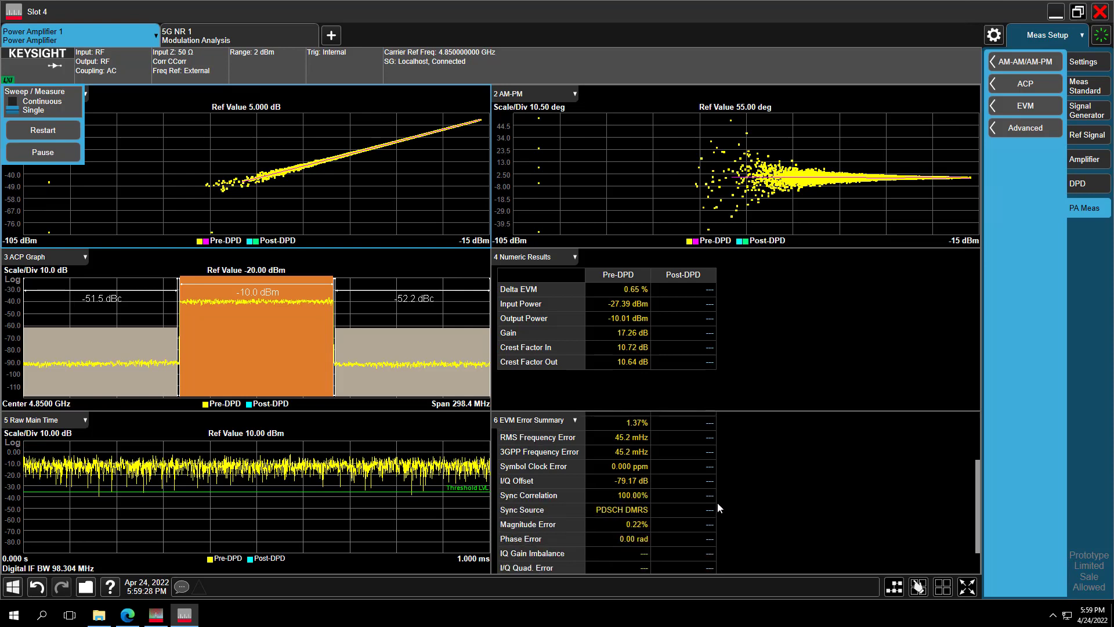
scroll(717, 503, up, 5)
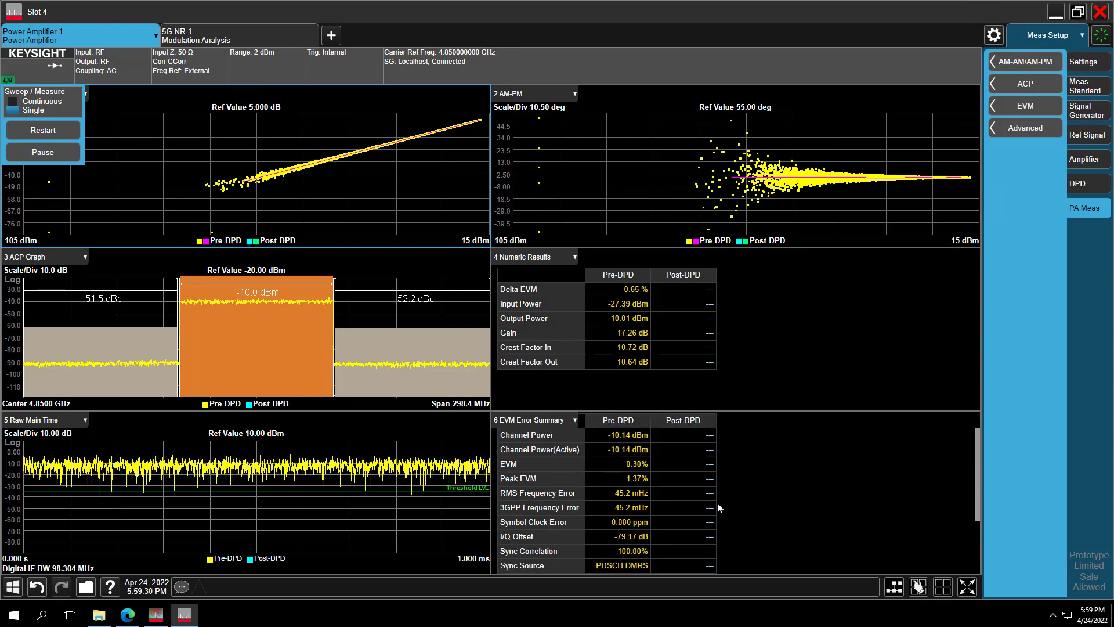
click(126, 97)
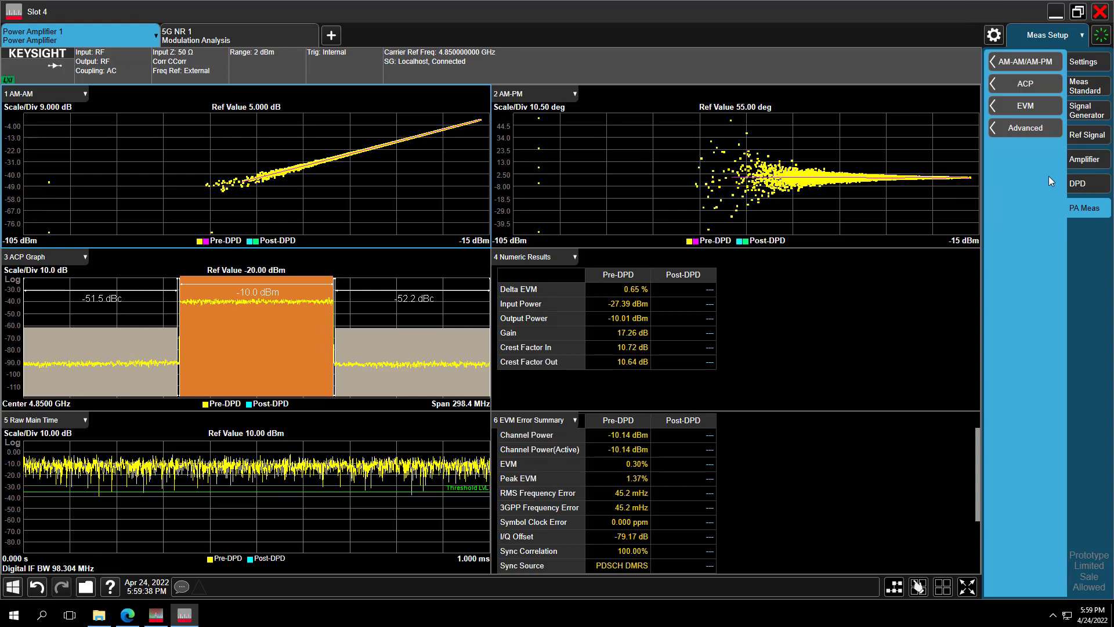
Set the amplifier output power to 7 dBm and rerun the measurement
click(1106, 167)
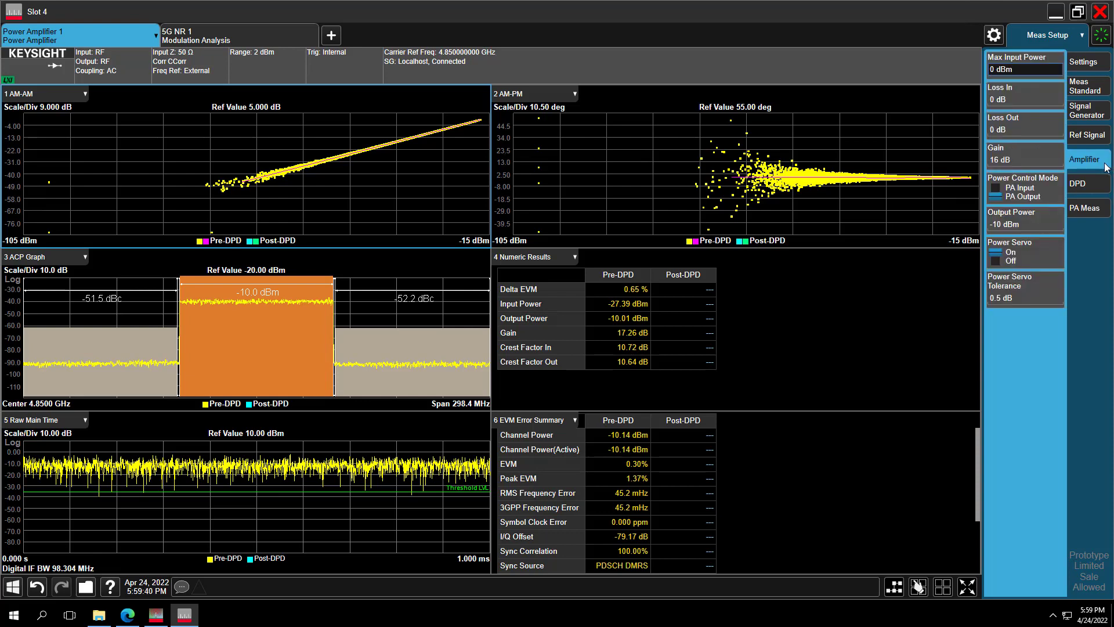
click(1001, 227)
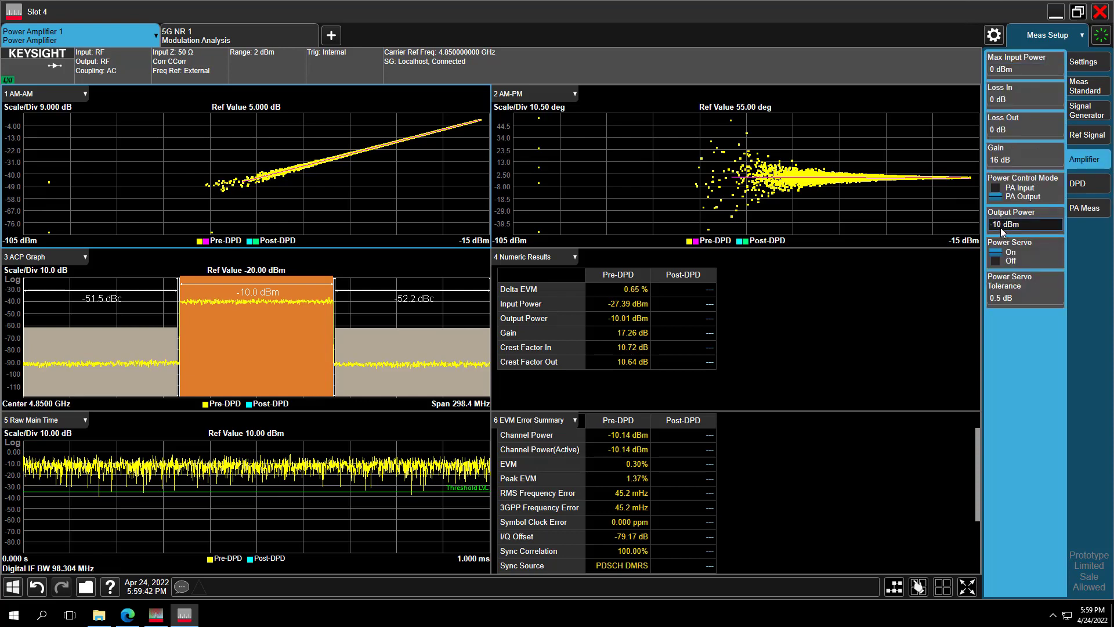
click(1001, 228)
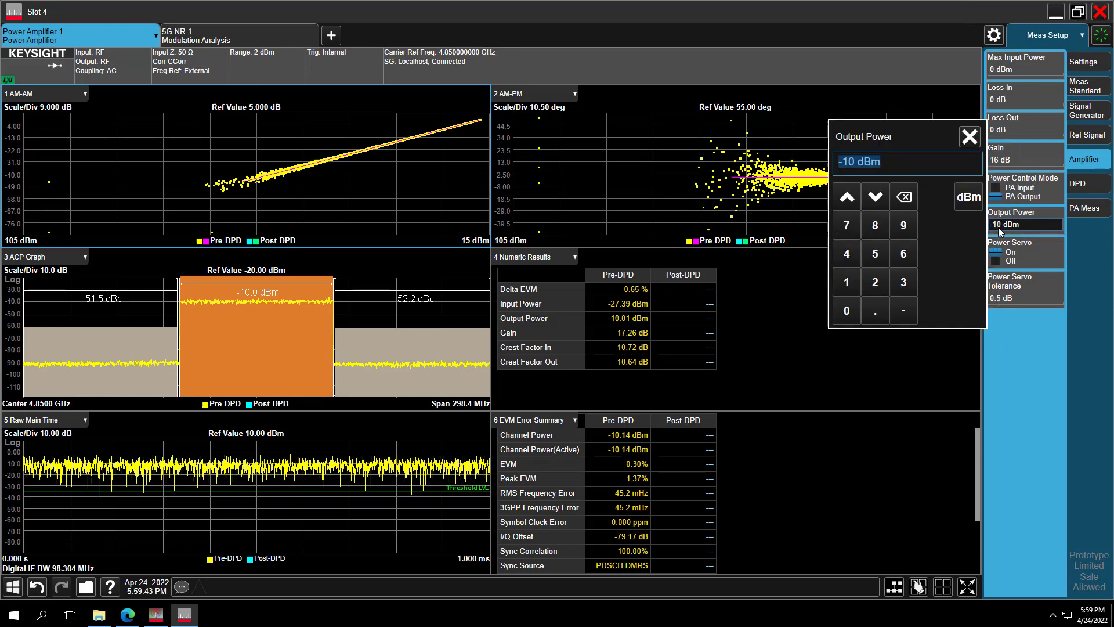
click(847, 226)
click(967, 197)
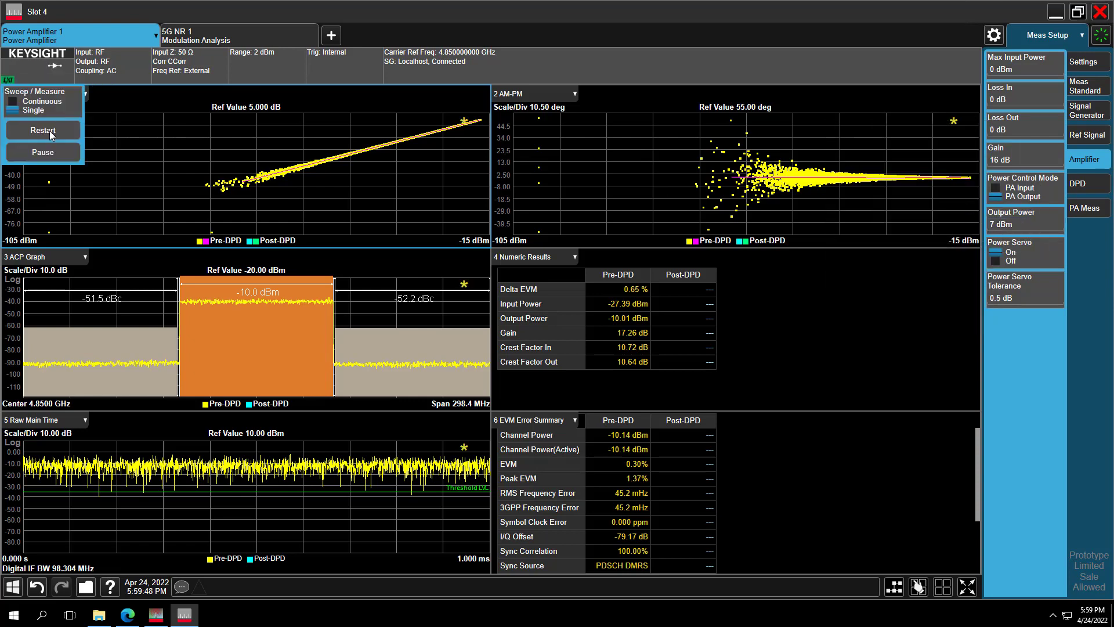
click(47, 130)
click(102, 99)
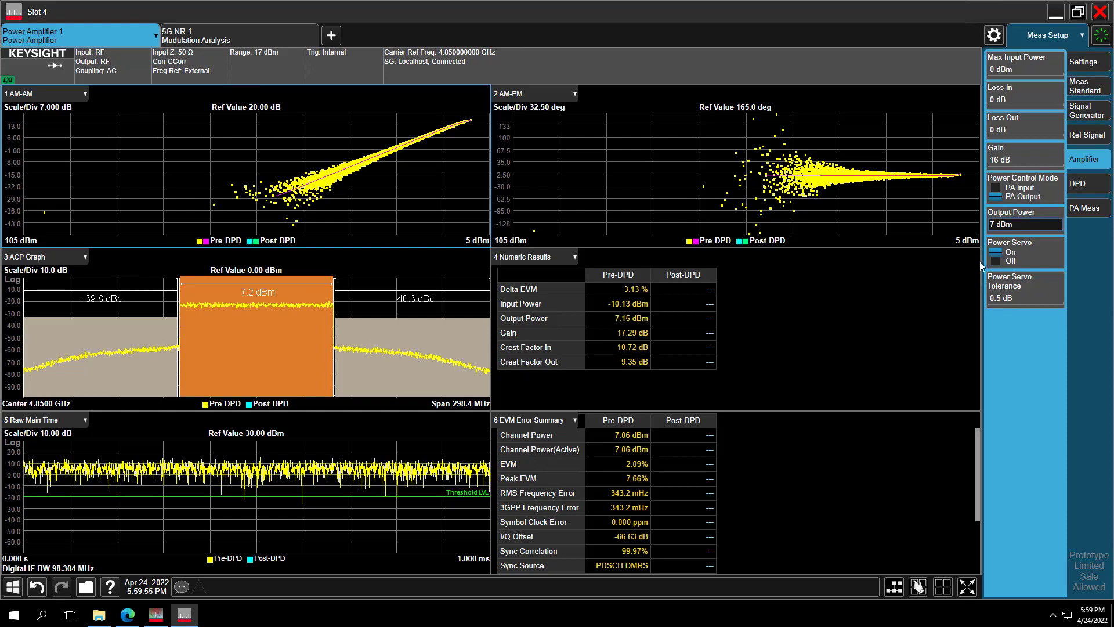
Set the DPD model type to MATLAB Scripts
click(1085, 185)
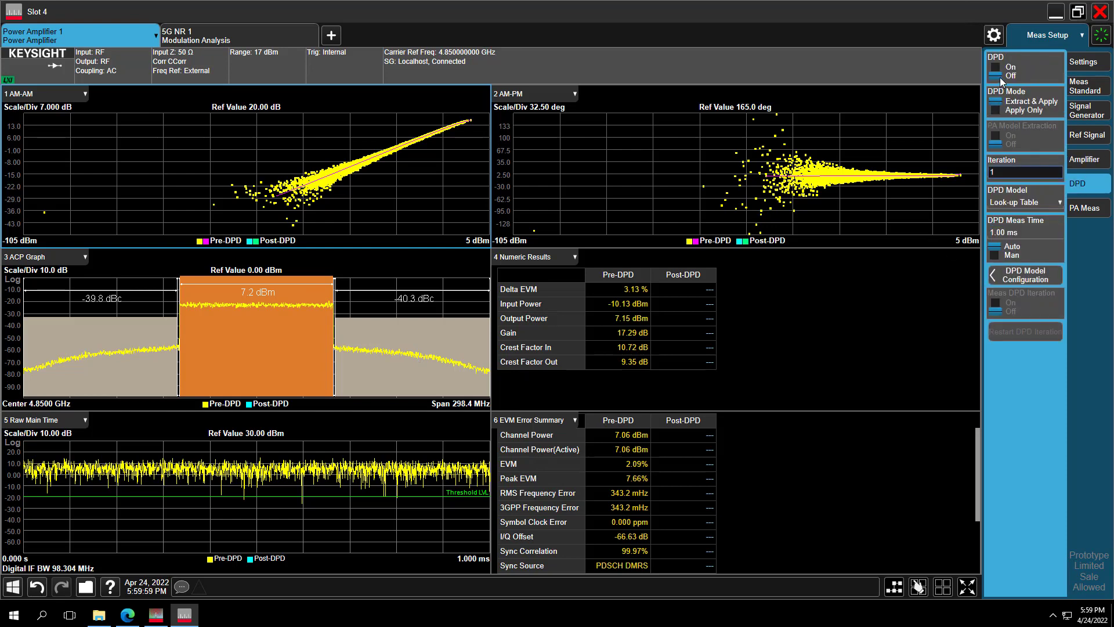
click(1016, 207)
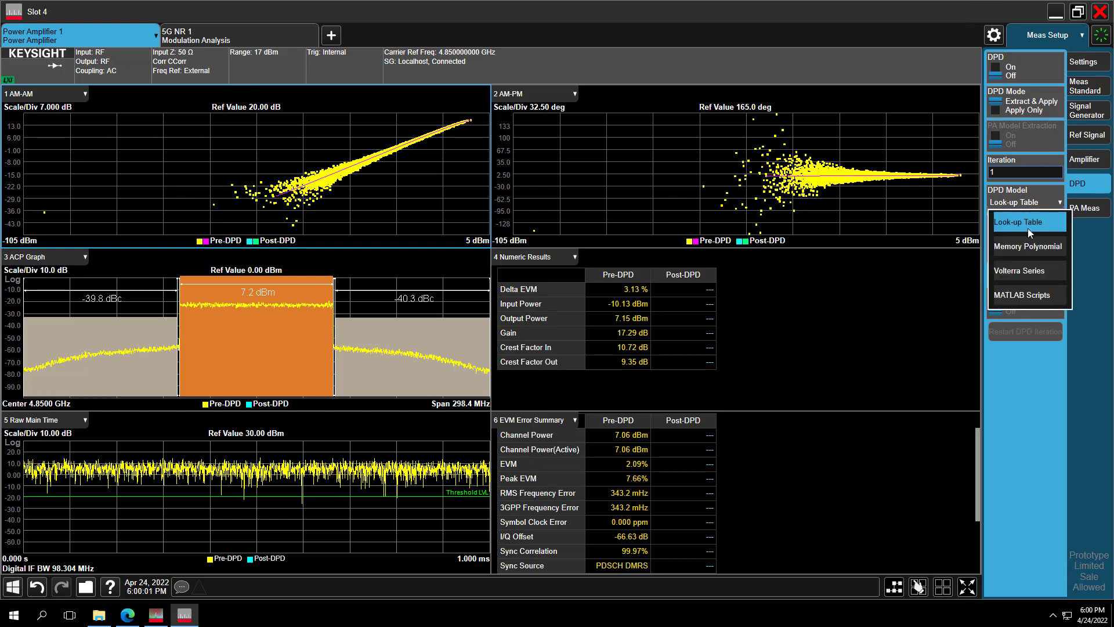
click(1036, 294)
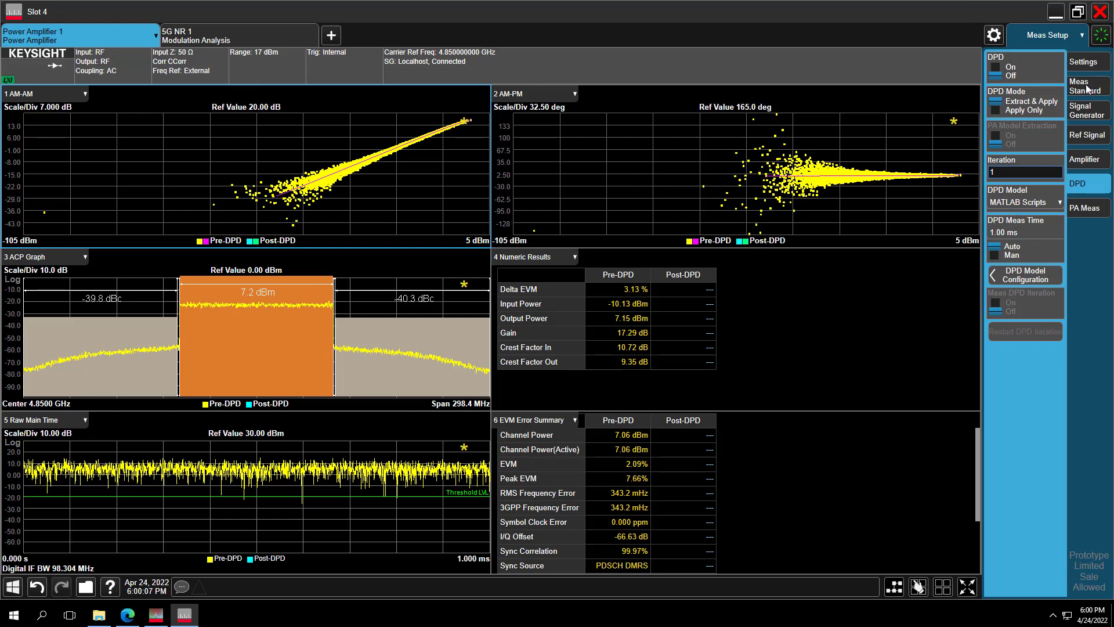
Launch MATLAB from the analyser's settings, minimize it and confirm the connection
click(1091, 63)
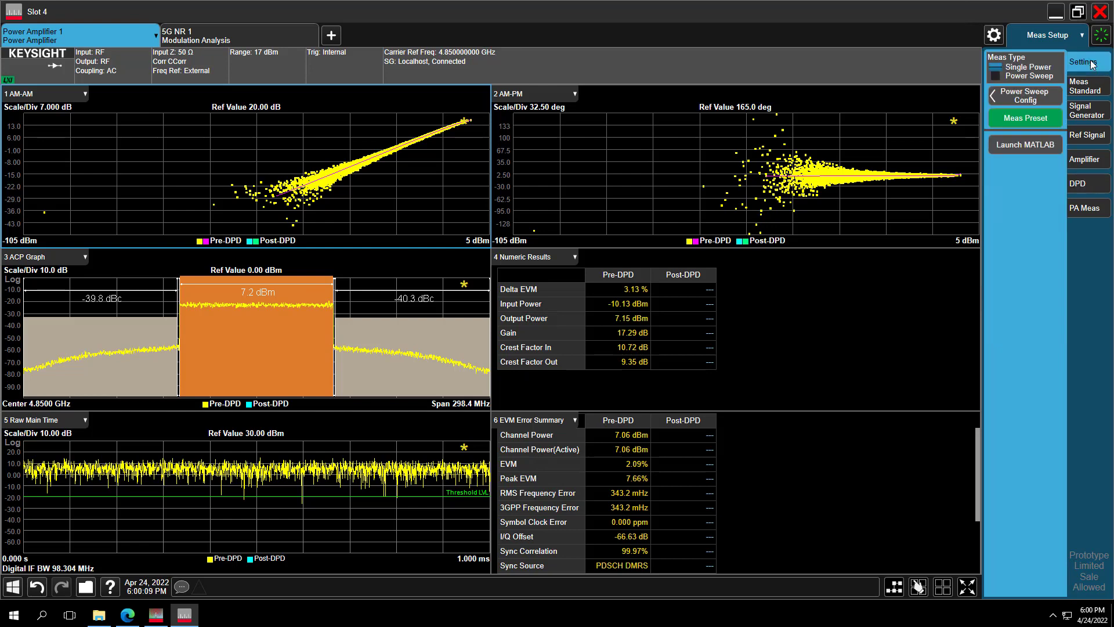
click(1030, 144)
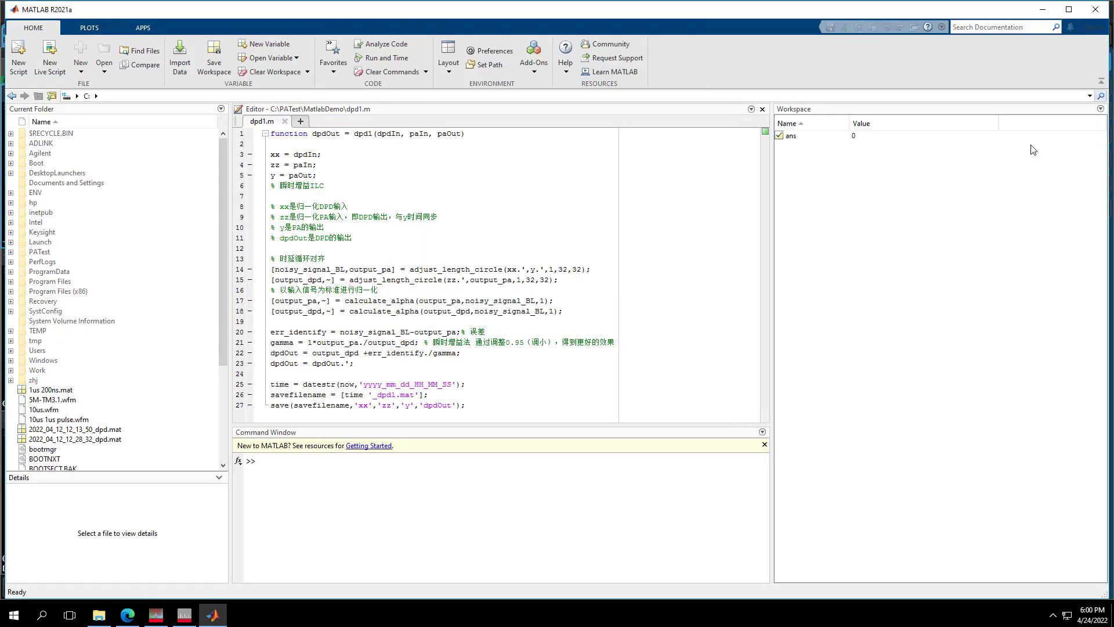
click(1042, 9)
click(557, 321)
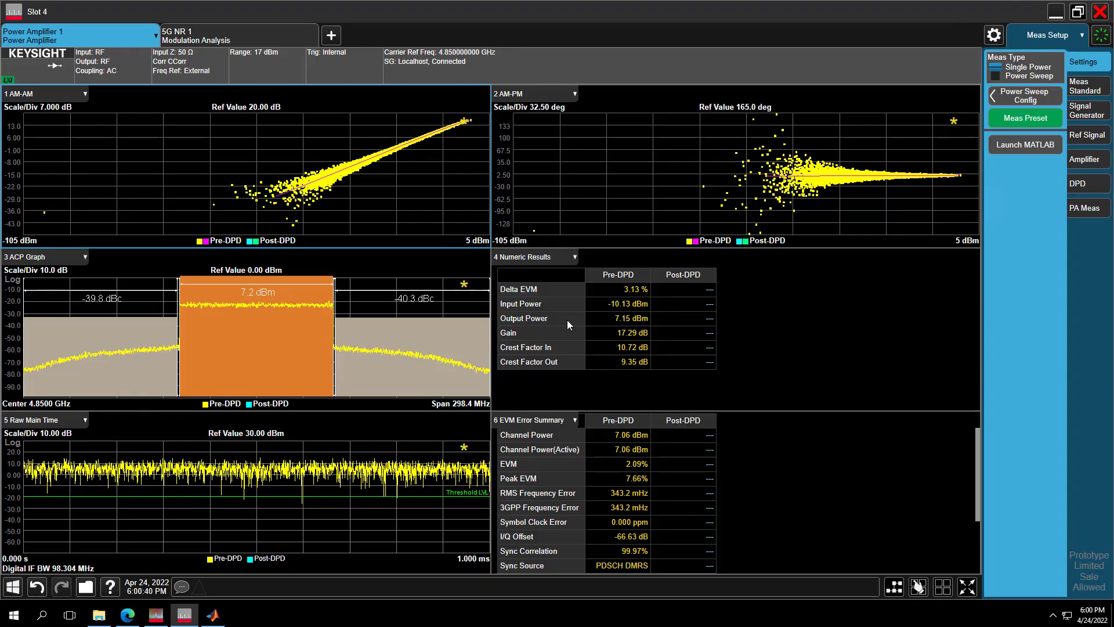
In DPD Model Configuration, select dpd1.m as the MATLAB DPD script file
click(1082, 183)
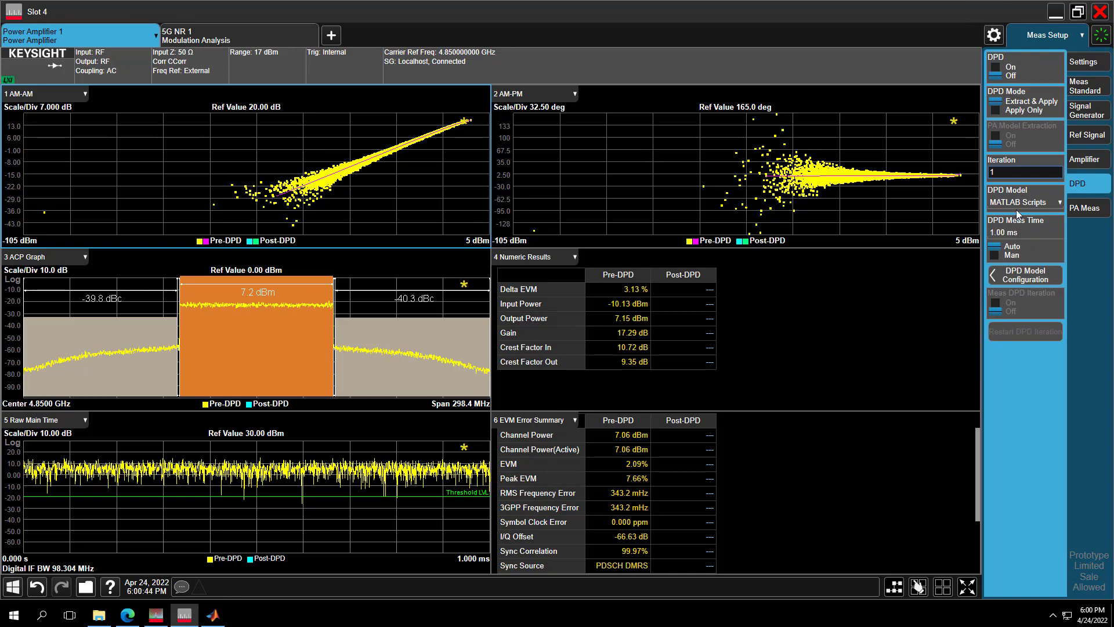
click(1008, 278)
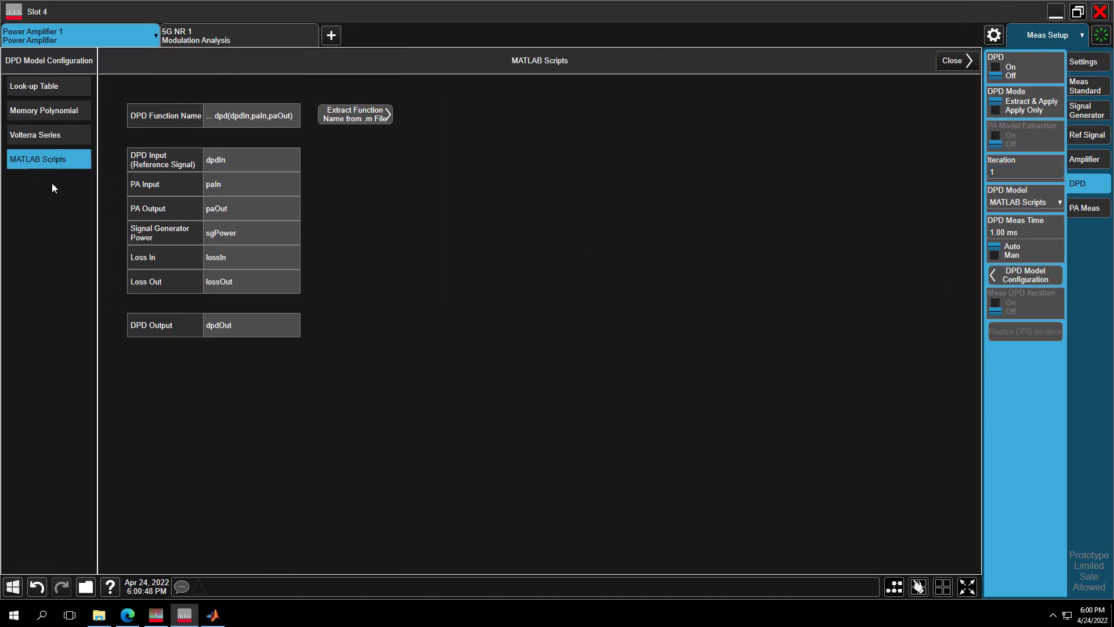
click(334, 116)
click(29, 232)
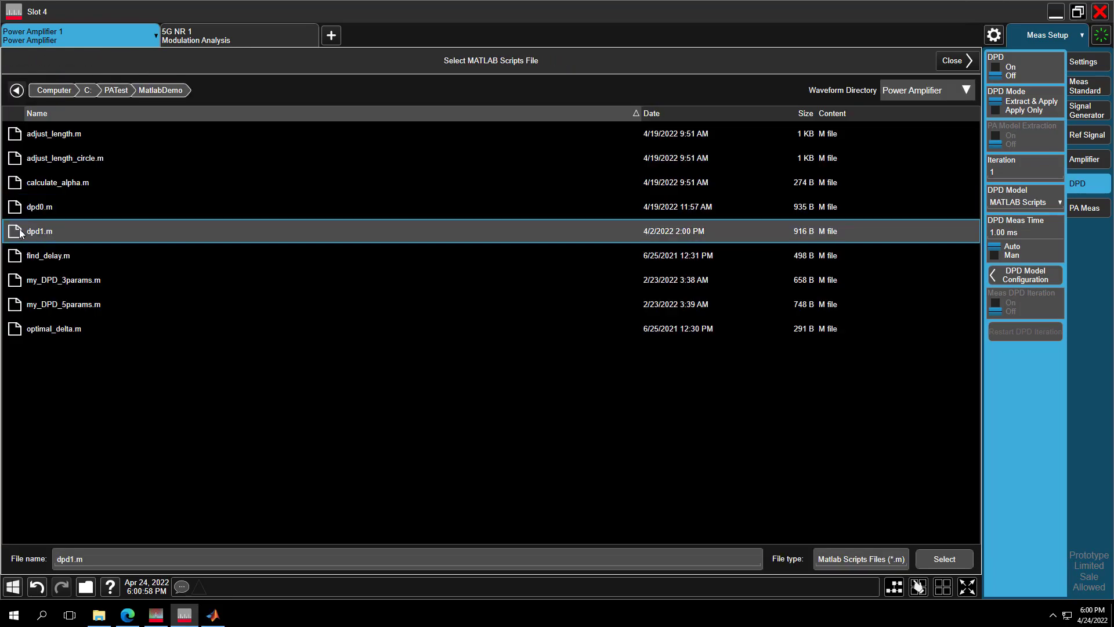
Load dpd1.m, turn DPD on and restart the measurement, reducing EVM from 2.09% to 0.61%
click(946, 559)
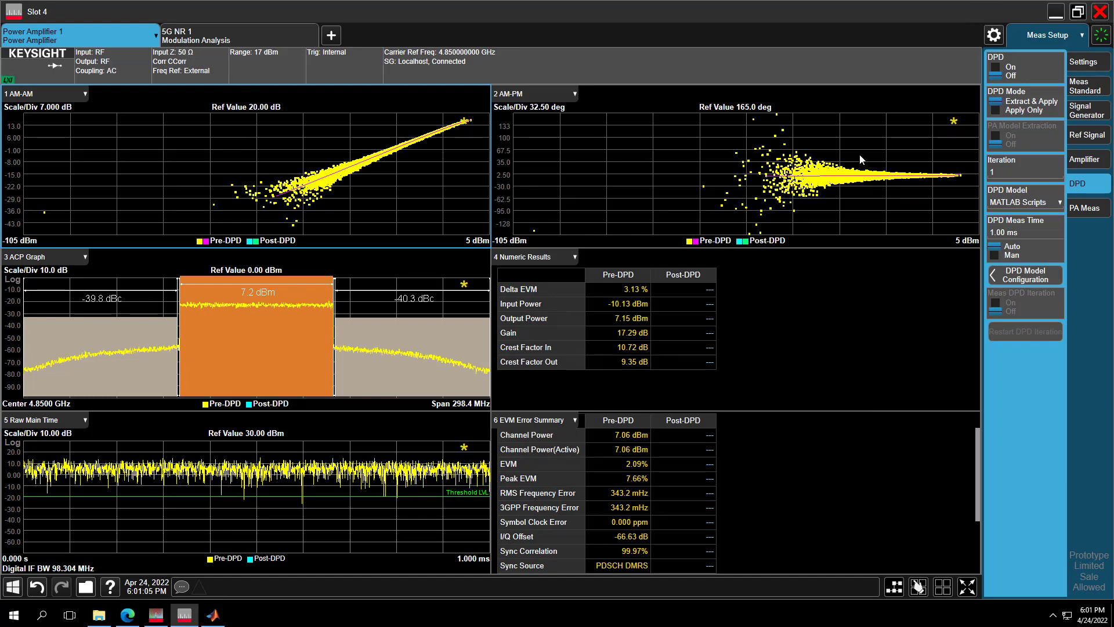
click(990, 79)
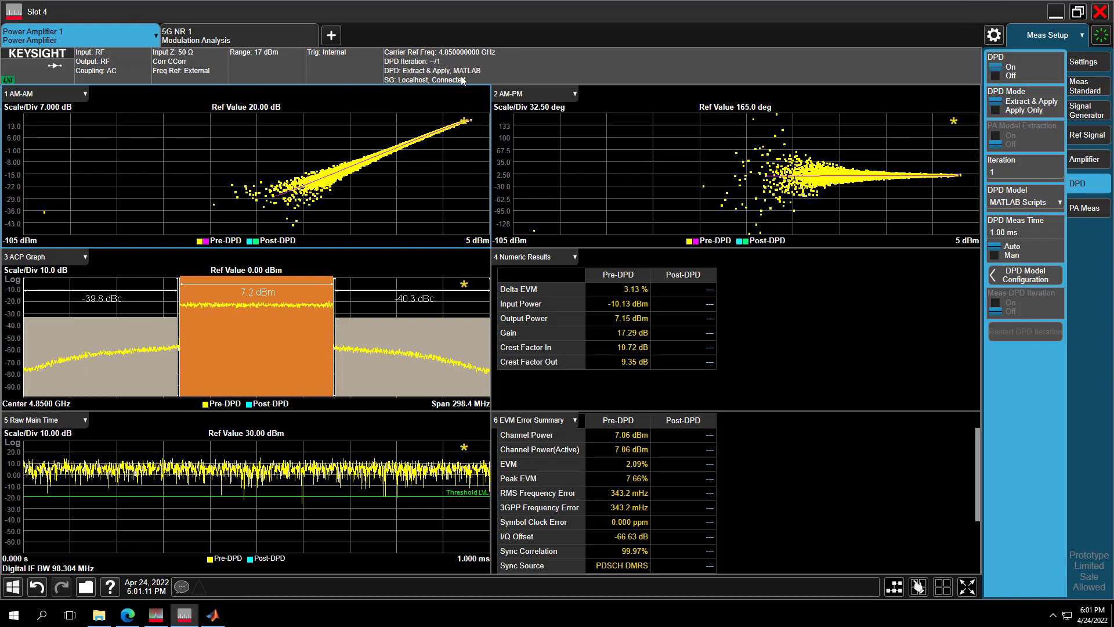
click(58, 70)
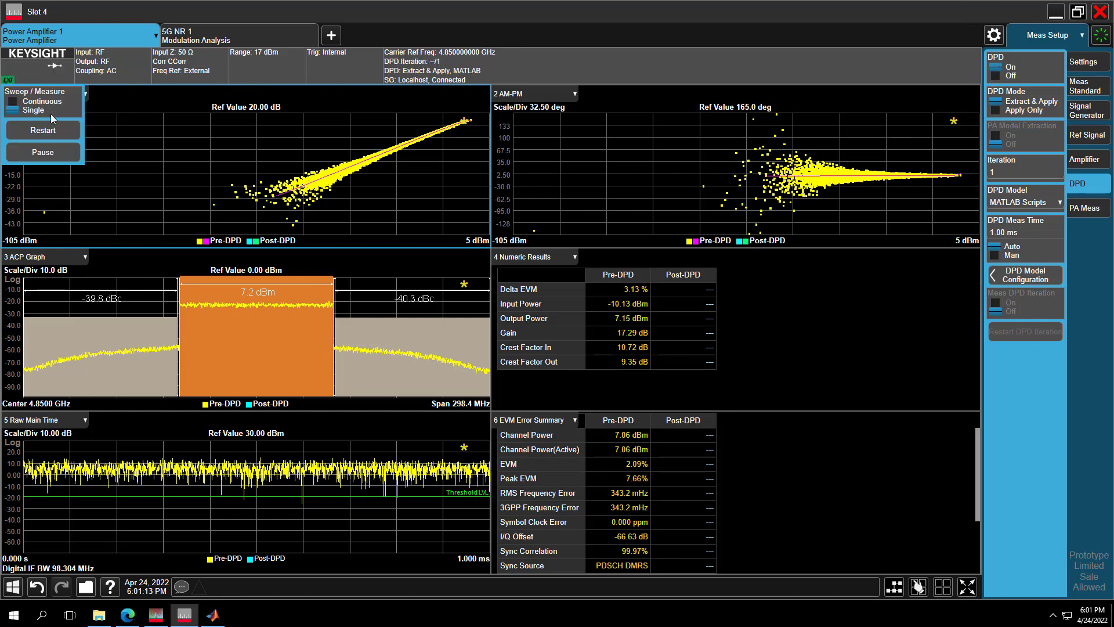
click(31, 133)
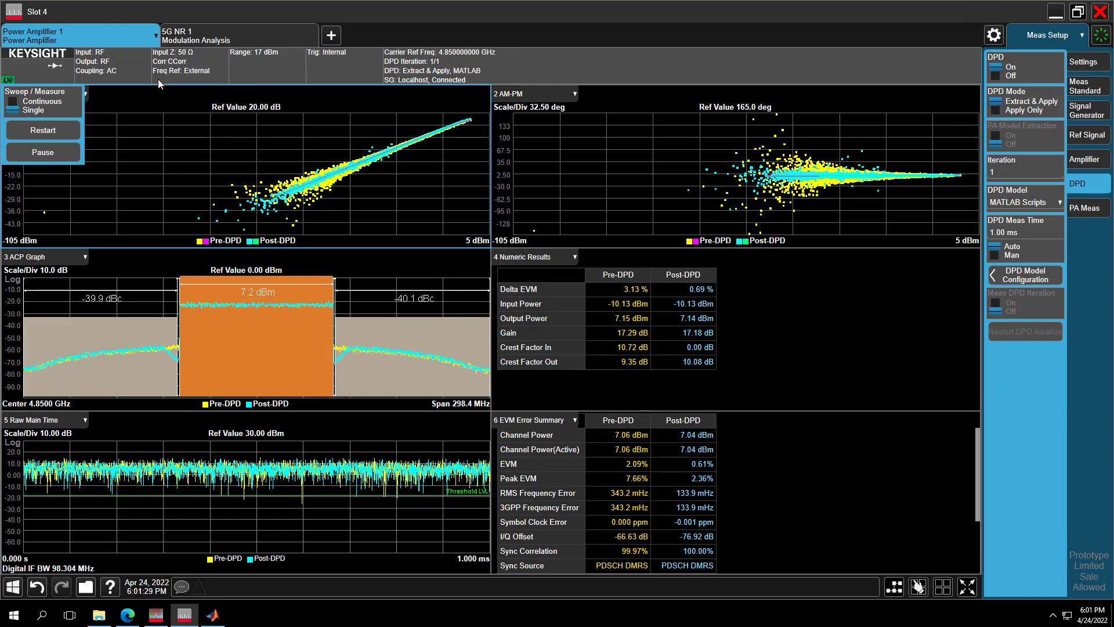
click(120, 106)
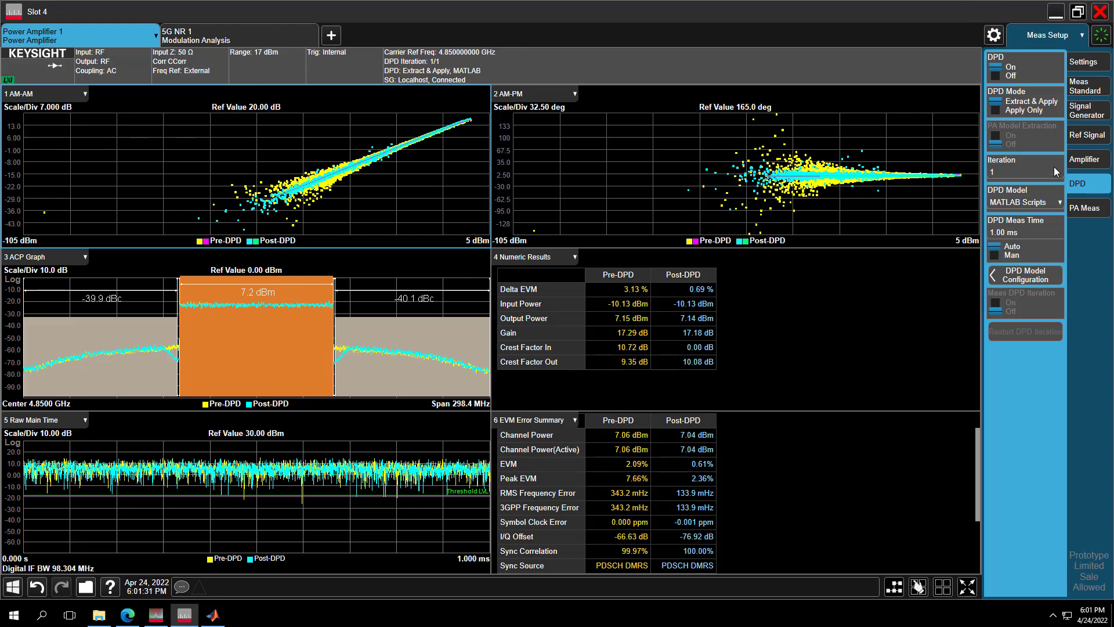
Turn DPD off and load 5GNR_DL_TM1.1_100MHz_subframe_CF4.85G_OSR3.csv as the reference waveform
click(996, 76)
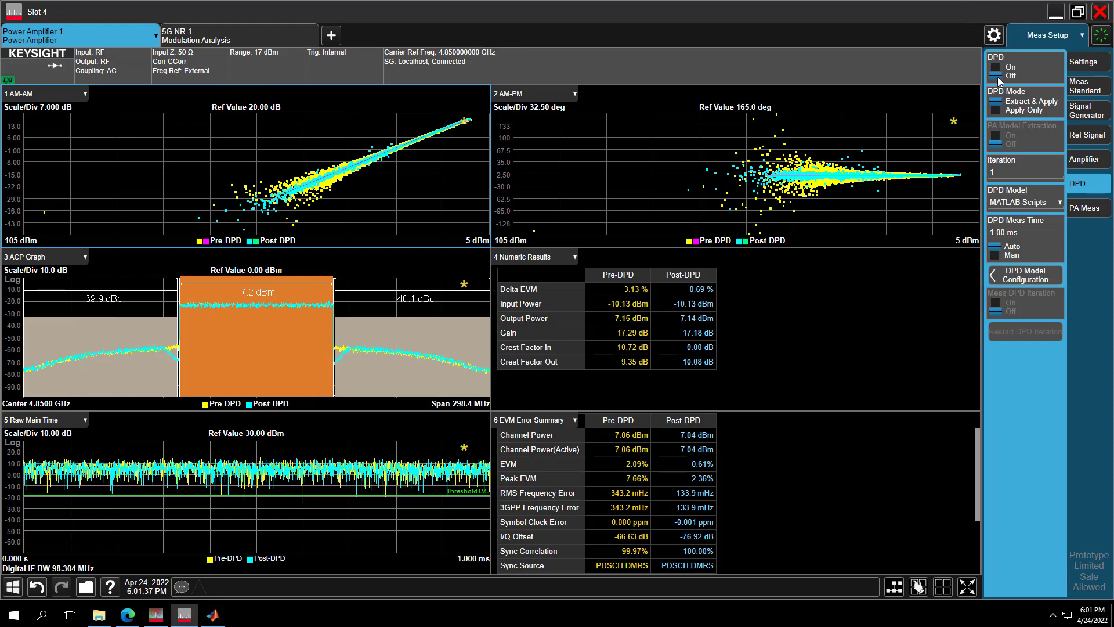
click(1100, 136)
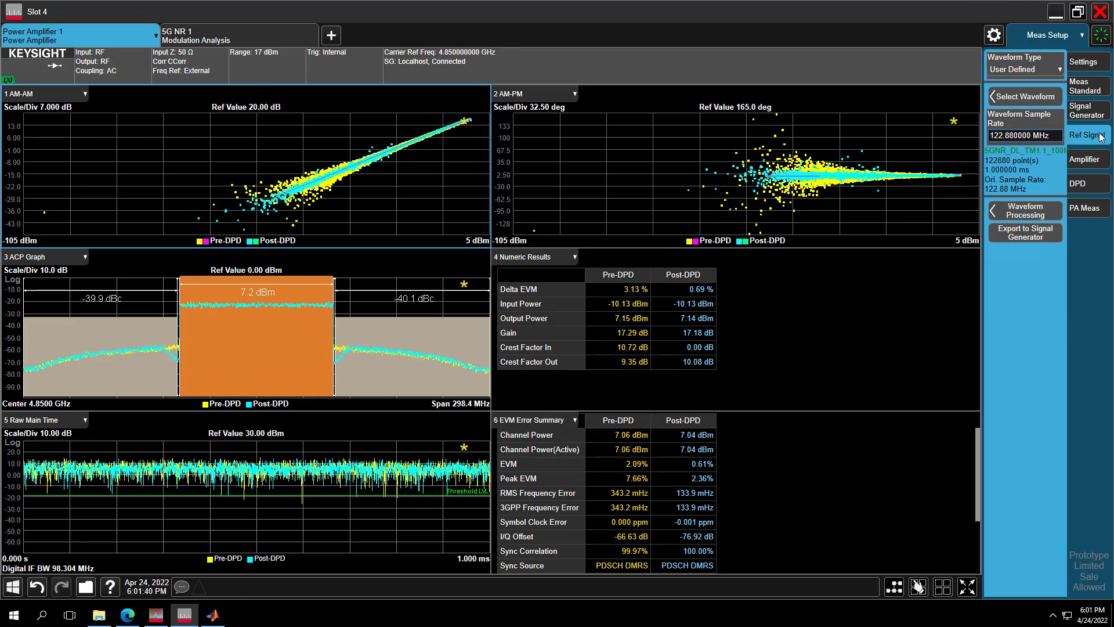
click(1025, 98)
click(206, 441)
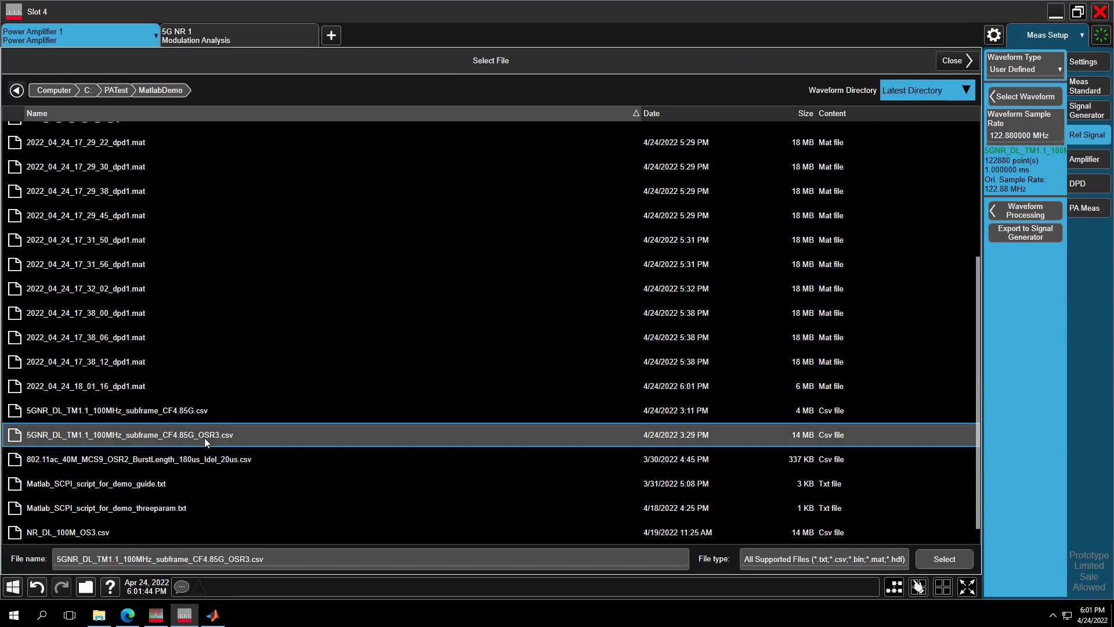
click(943, 559)
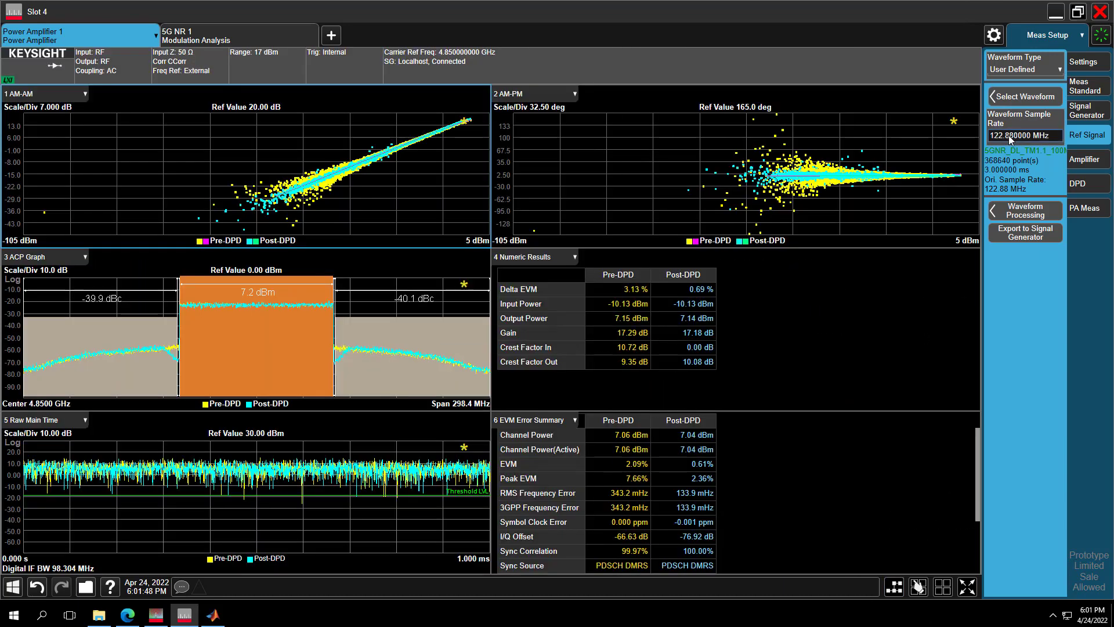
Set the reference waveform sample rate to 368.64 MHz
click(1009, 137)
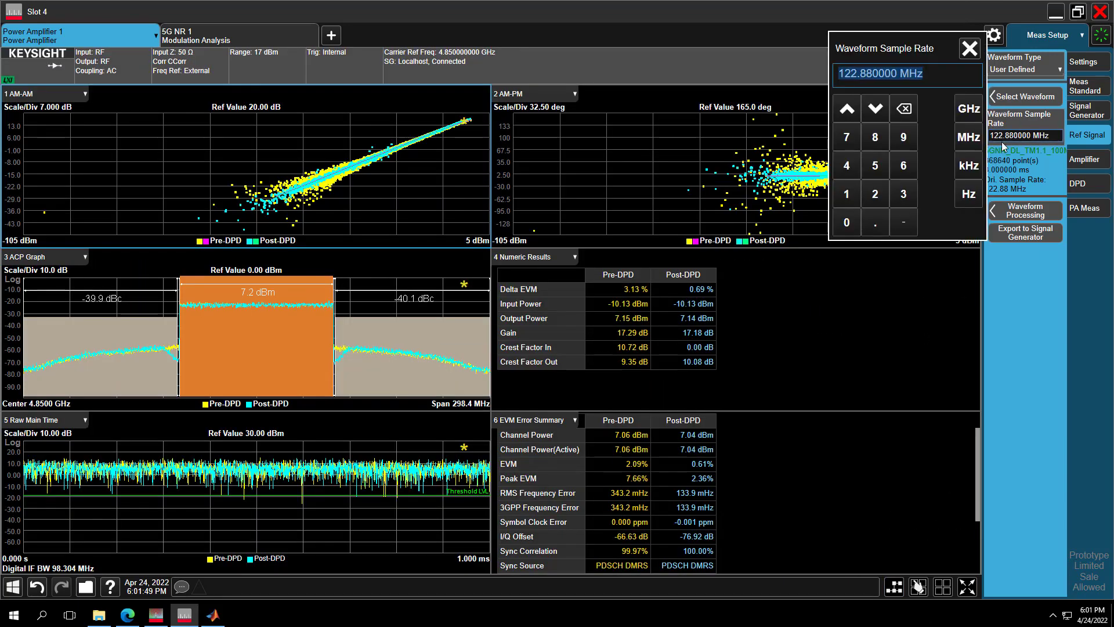
click(903, 194)
click(904, 165)
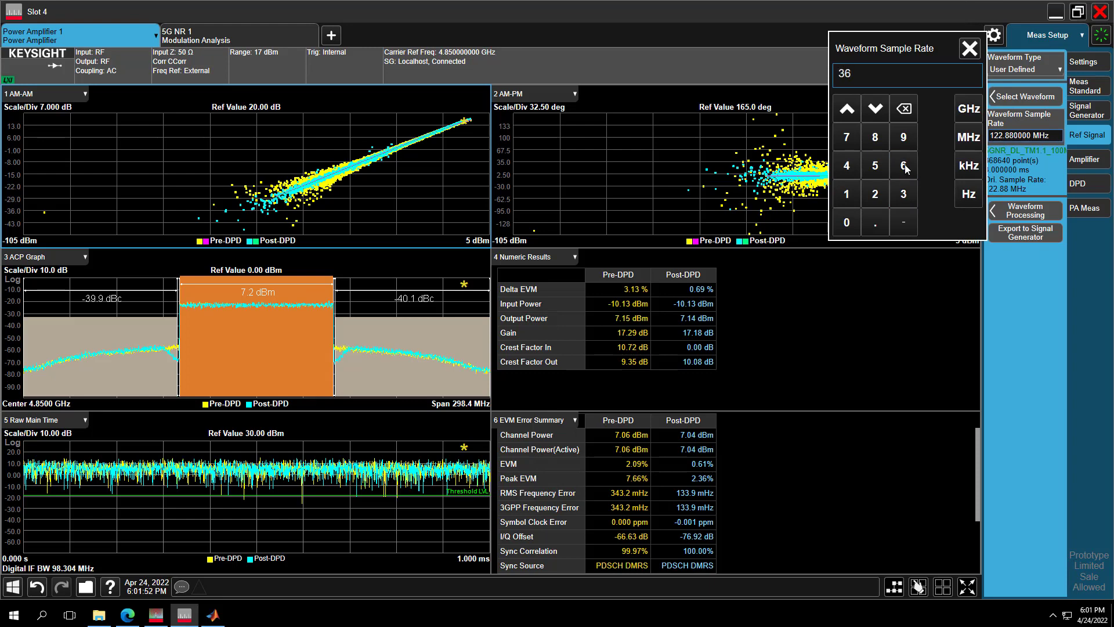
click(875, 137)
click(876, 223)
click(902, 170)
click(845, 170)
click(968, 138)
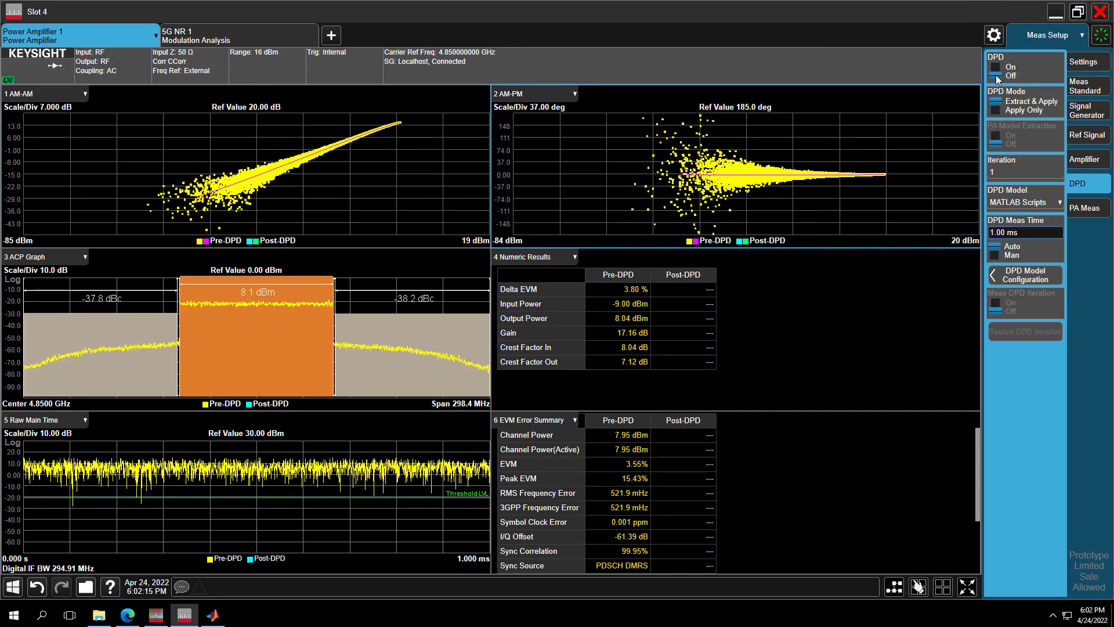
Turn DPD on and restart the measurement to extract and apply the MATLAB DPD
click(998, 76)
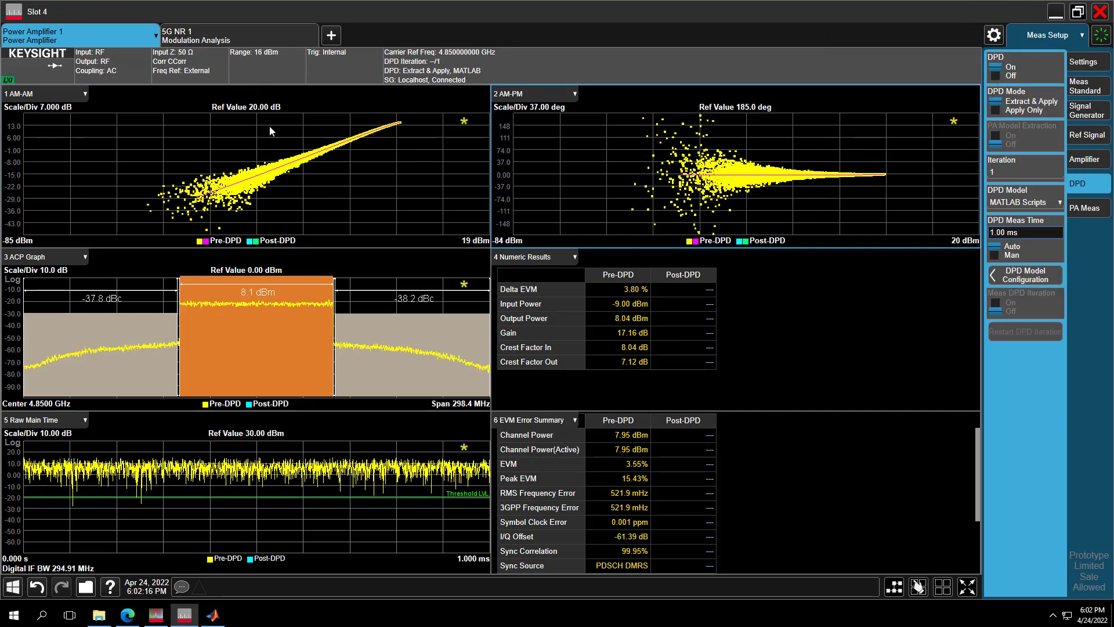
click(51, 74)
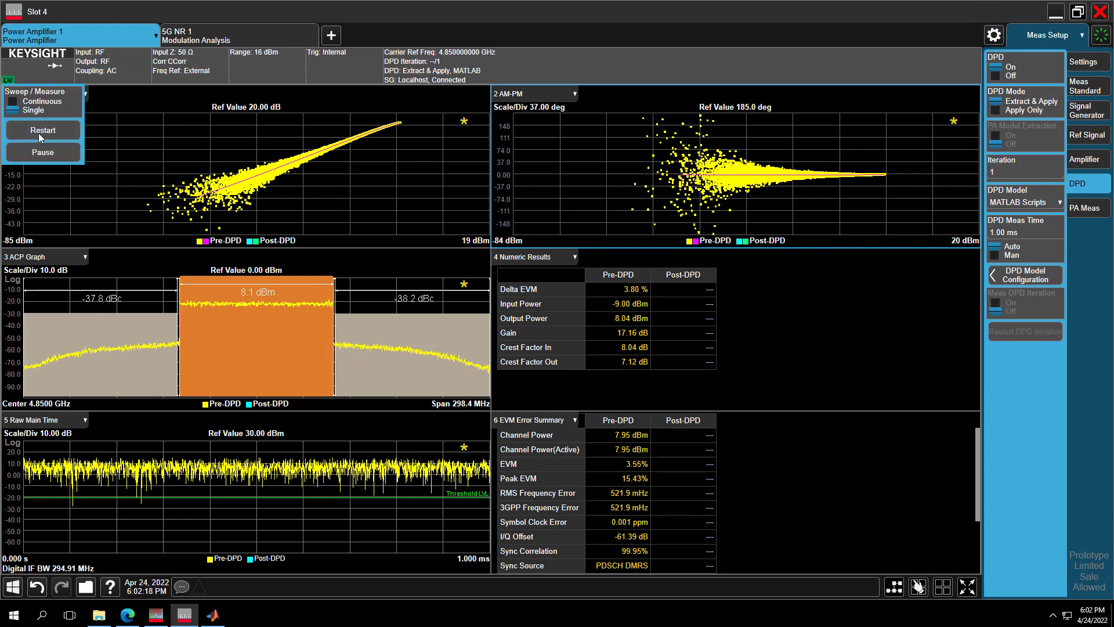
click(37, 132)
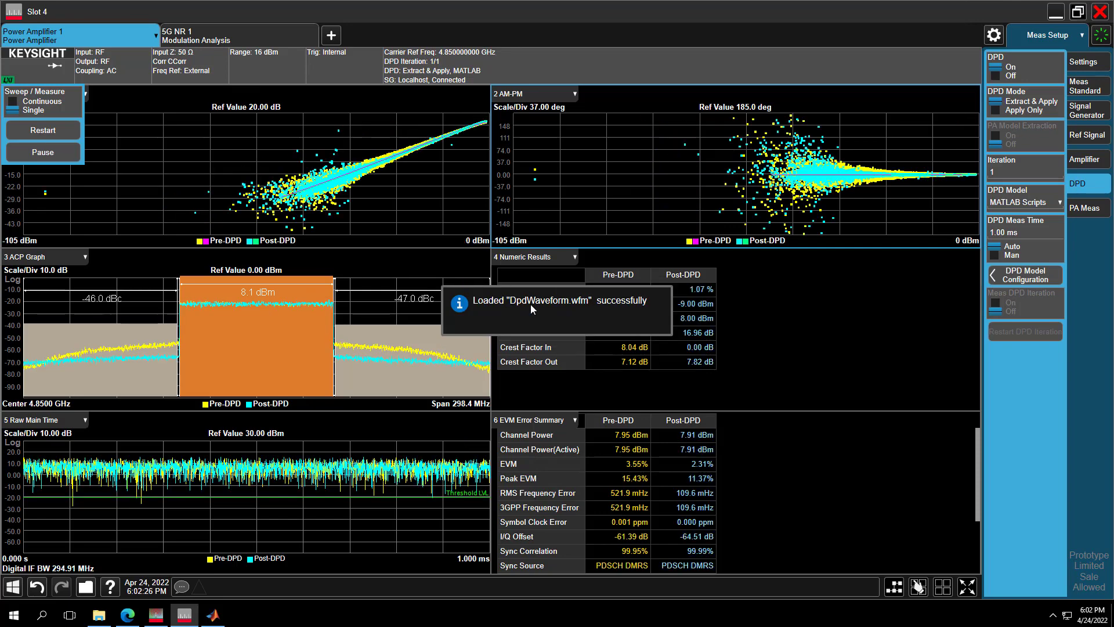
Recenter the AM-AM and AM-PM traces by dragging them
click(114, 100)
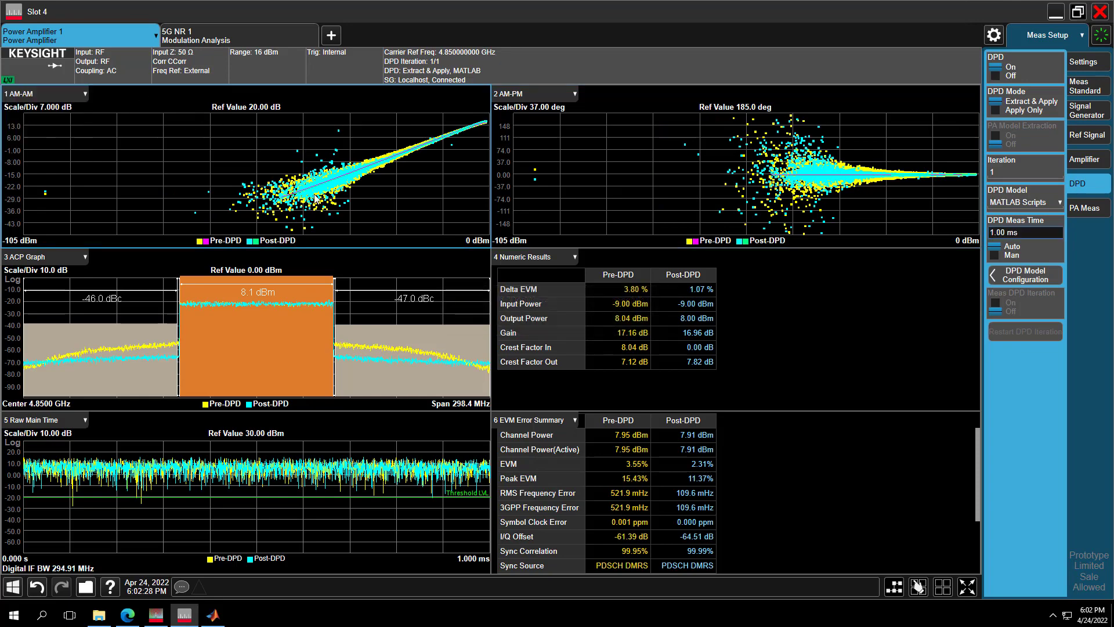
drag(279, 203, 209, 213)
drag(768, 195, 697, 202)
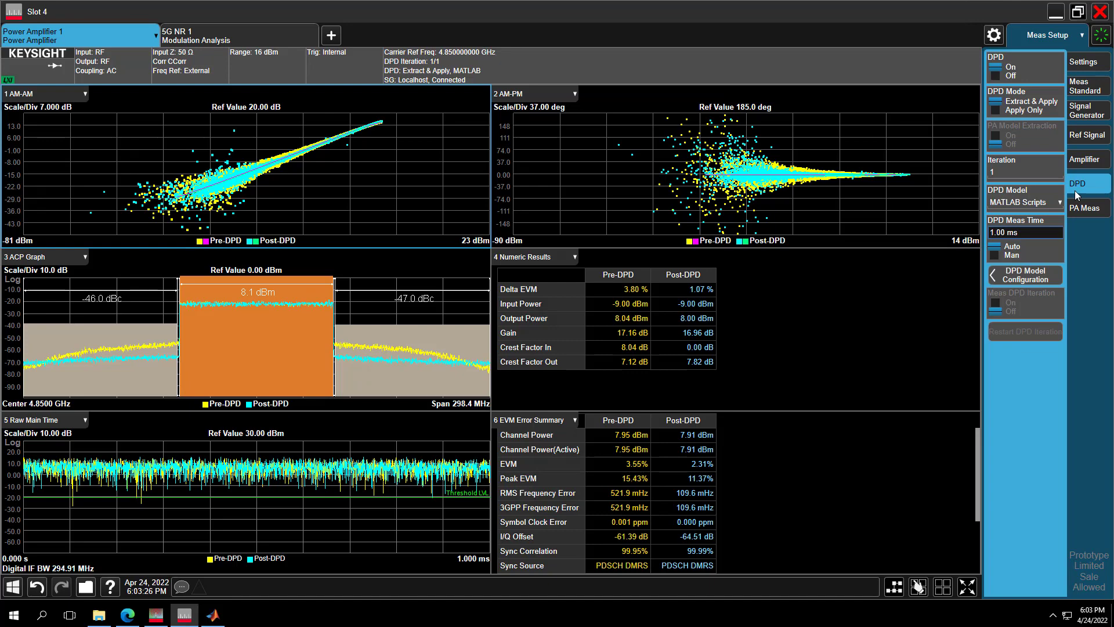
Turn DPD off and set the power sweep start power to -10 dBm
click(995, 78)
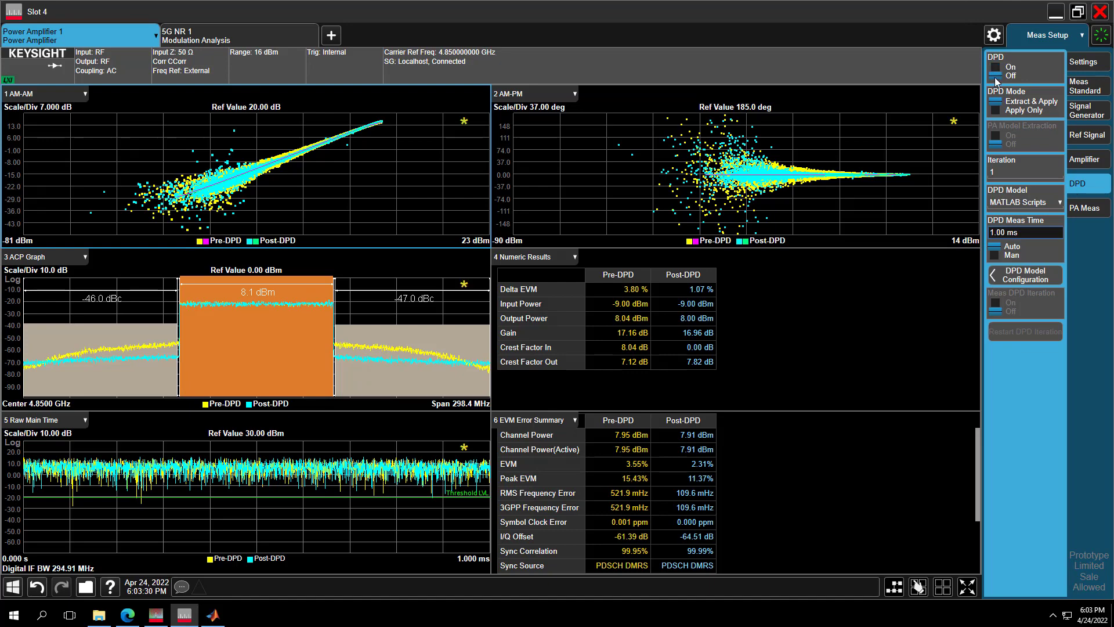
click(1080, 65)
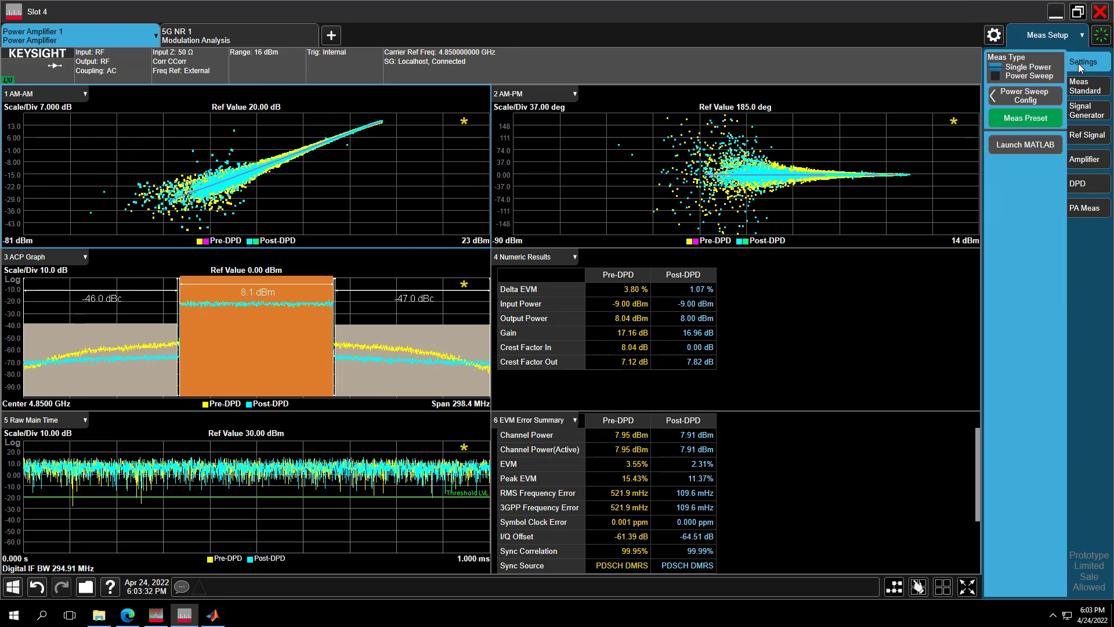
click(1032, 99)
click(133, 130)
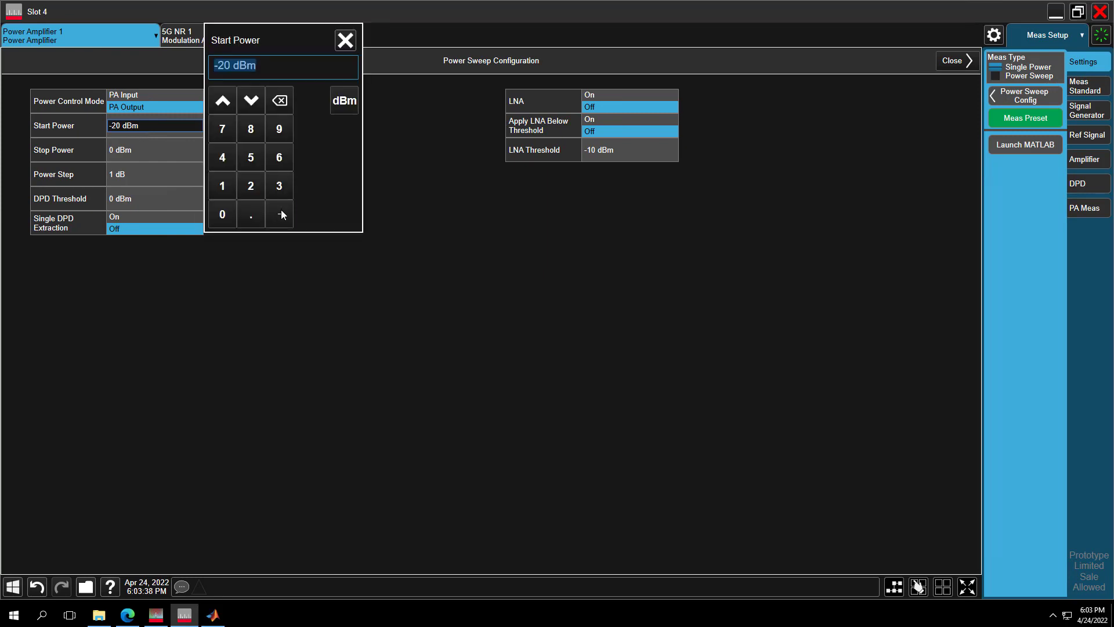
click(281, 210)
click(222, 185)
click(222, 215)
click(336, 101)
Set the power sweep stop to 10 dBm and step to 2 dB, then close the configuration
click(118, 152)
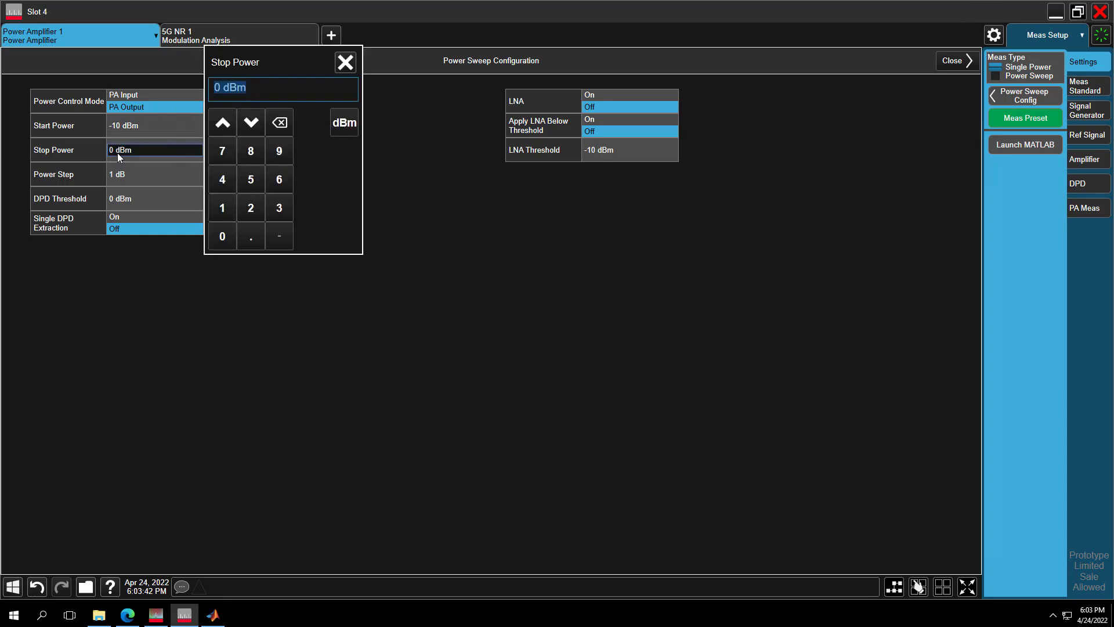
click(119, 153)
click(222, 208)
click(222, 236)
click(334, 124)
click(134, 176)
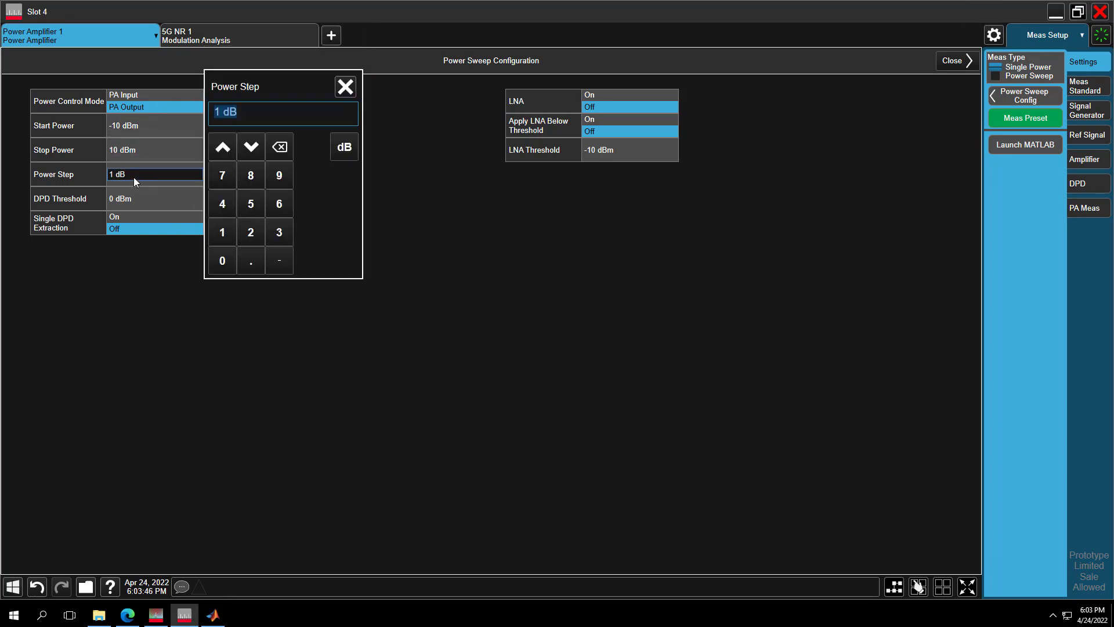
click(251, 232)
click(340, 152)
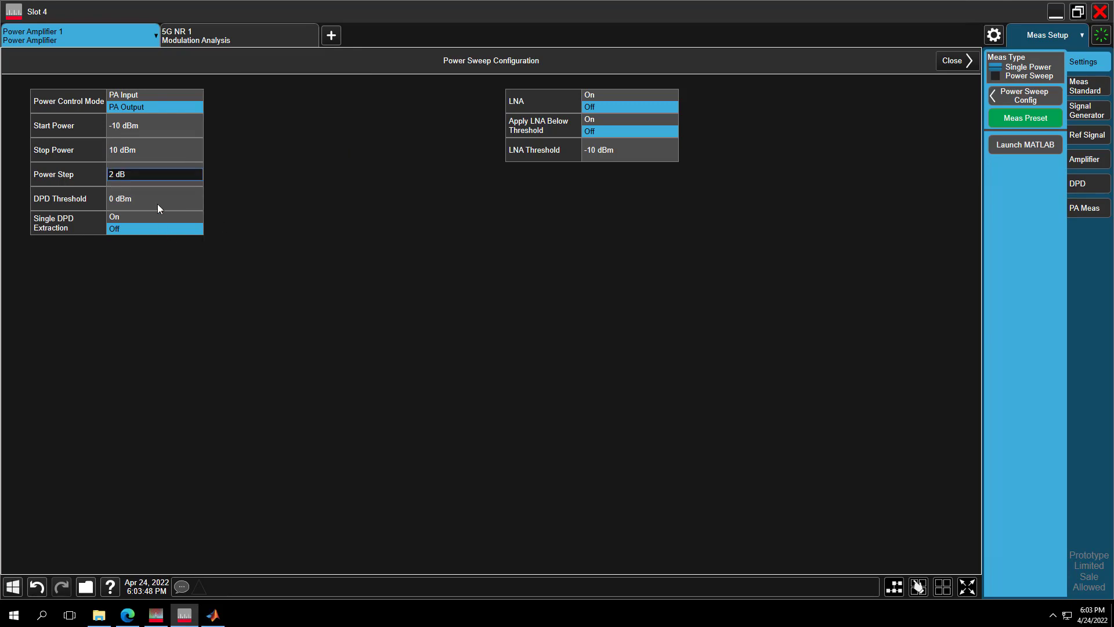
click(949, 62)
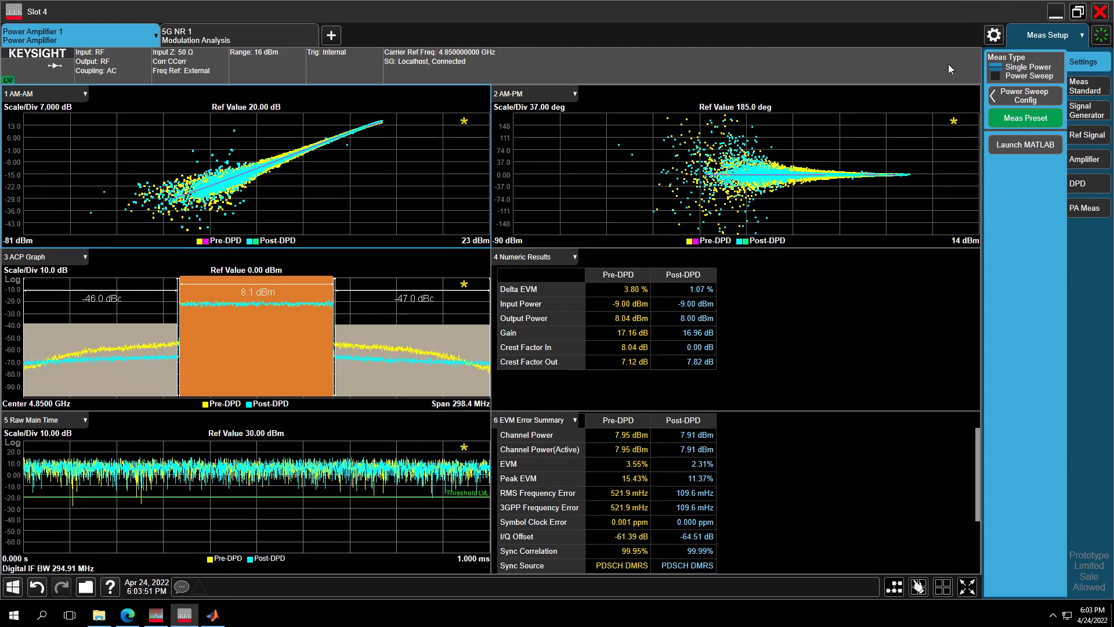
Run the Power Sweep with DPD on, giving EVM from 1.98% at -10 dBm to 4.18% at 10 dBm
click(998, 77)
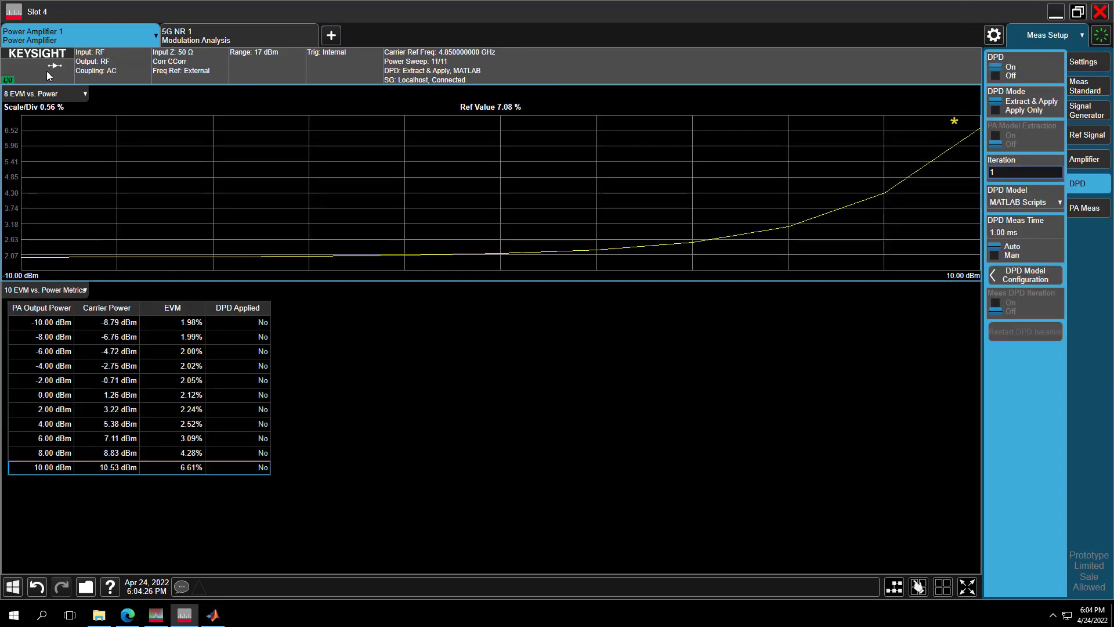
click(51, 68)
click(44, 132)
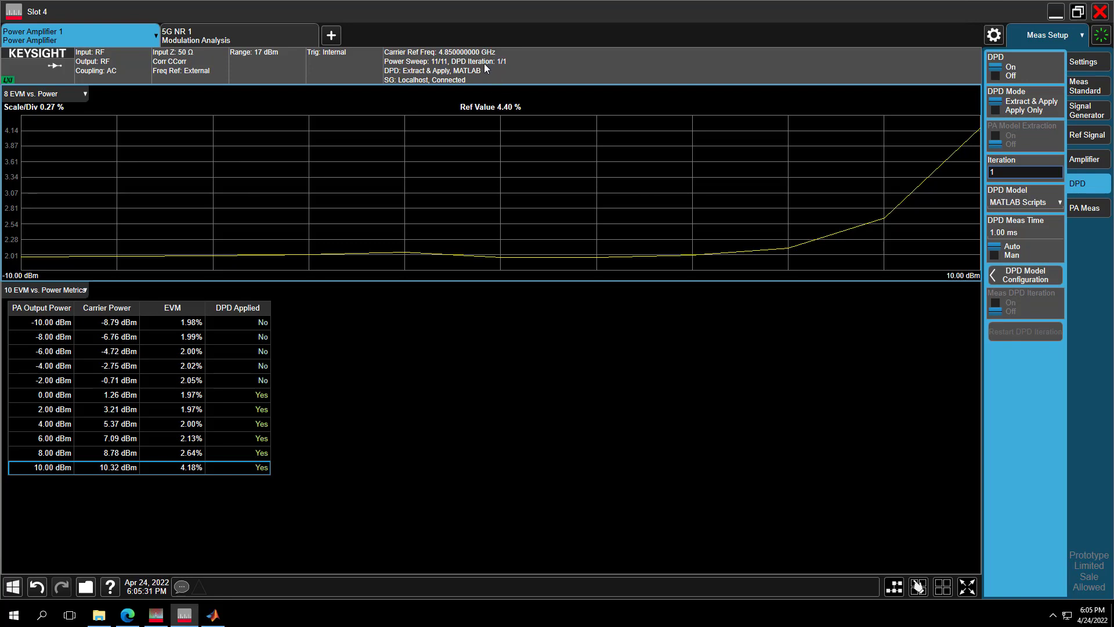
click(1098, 67)
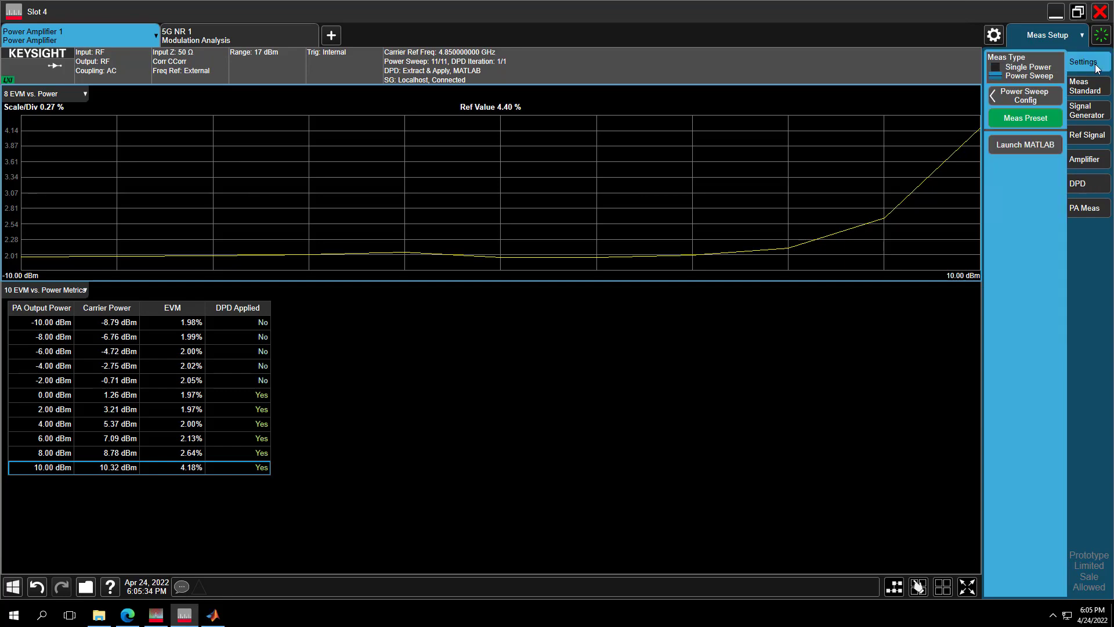
Switch to Single Power, set DPD iterations to 3, and turn DPD and Meas DPD Iteration on
click(995, 78)
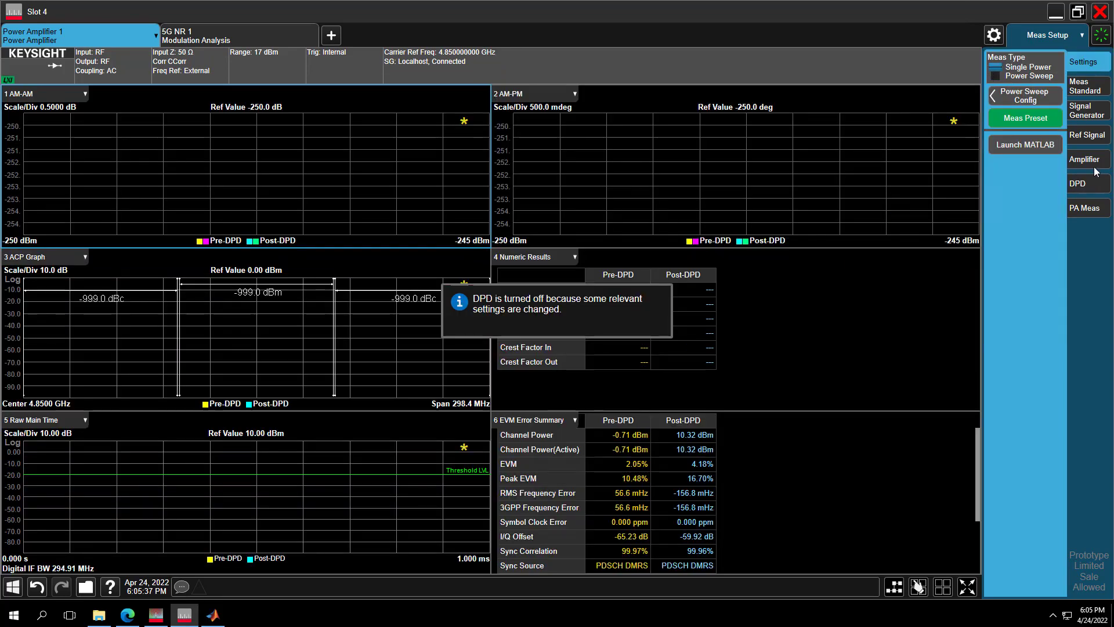
click(1094, 189)
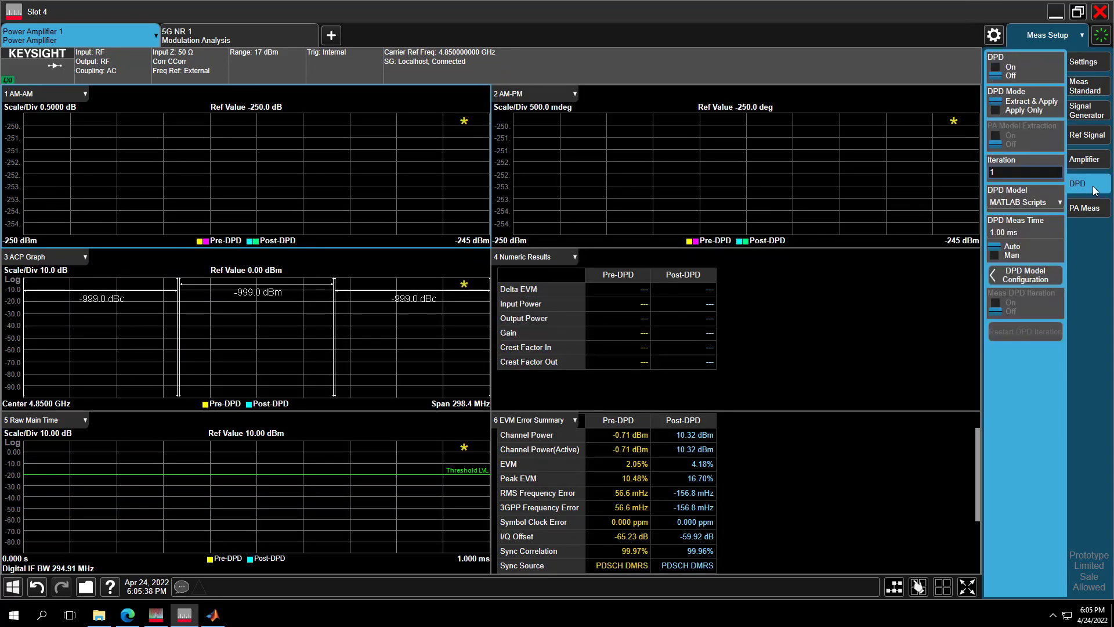
click(1018, 170)
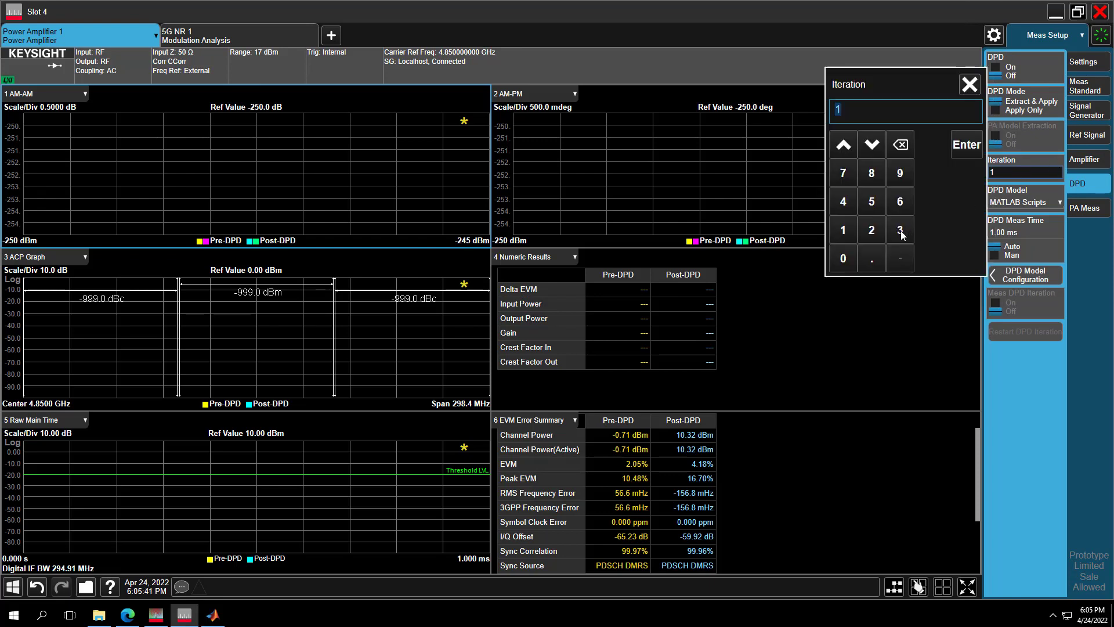
click(900, 231)
click(966, 145)
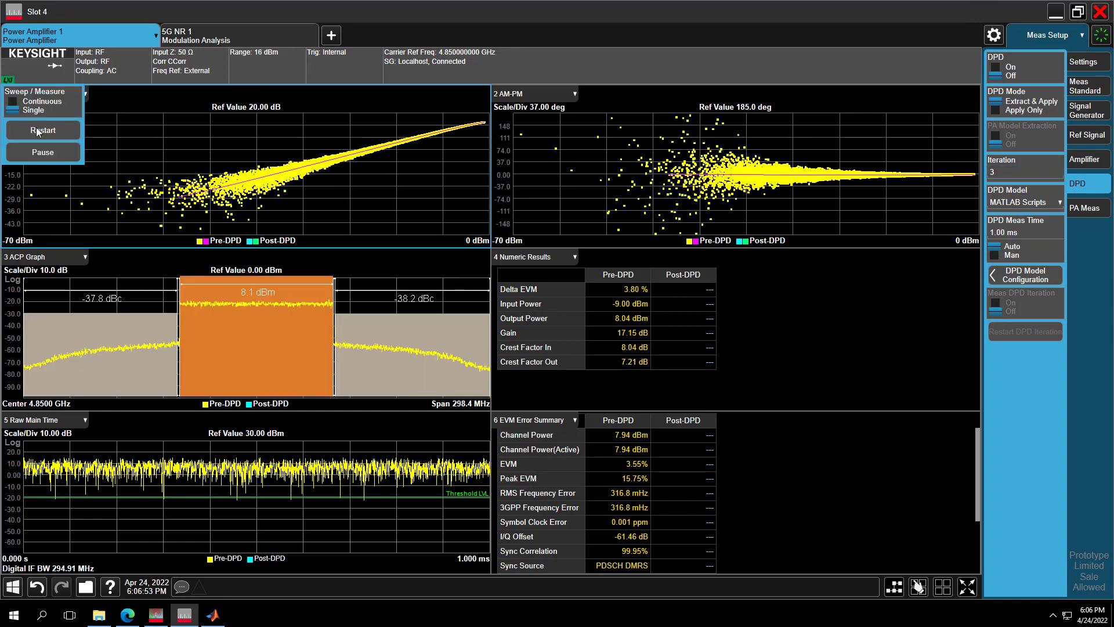
click(101, 100)
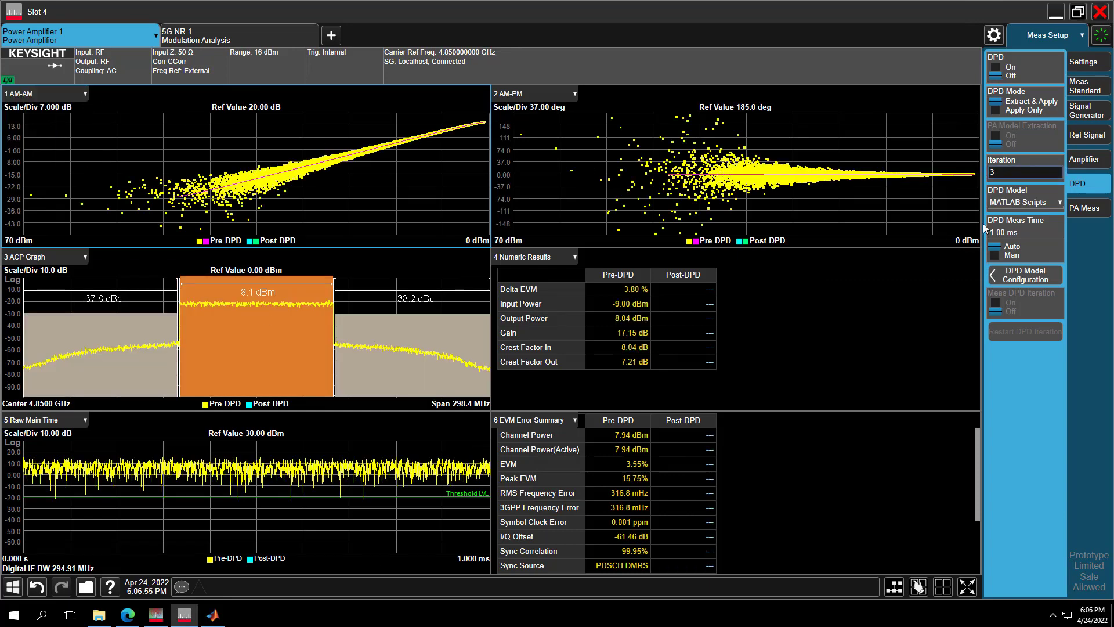
click(997, 68)
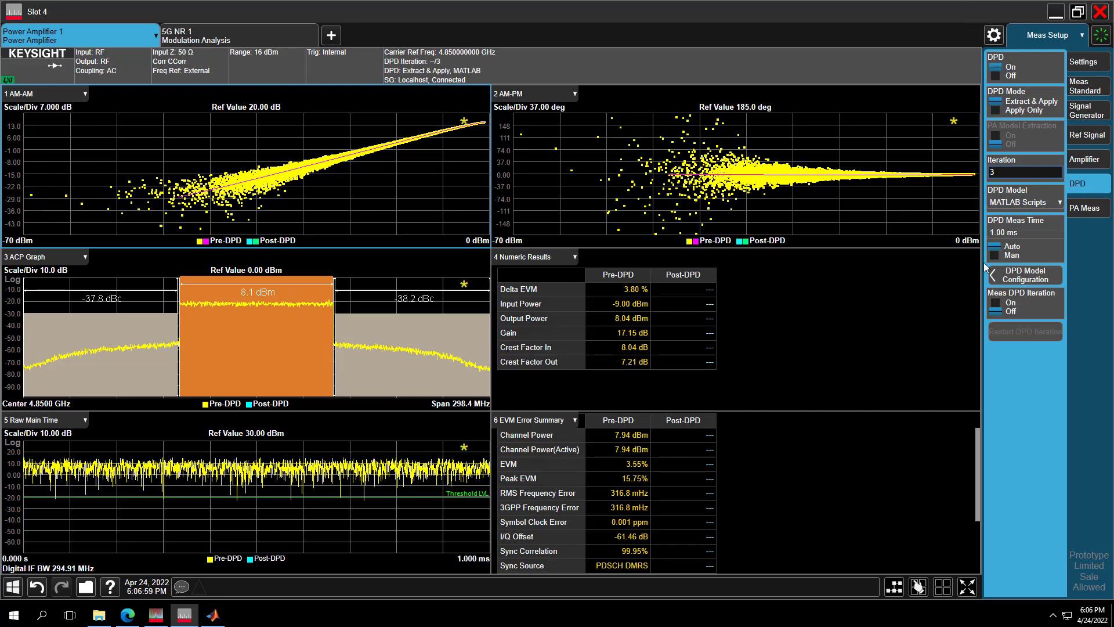
click(996, 313)
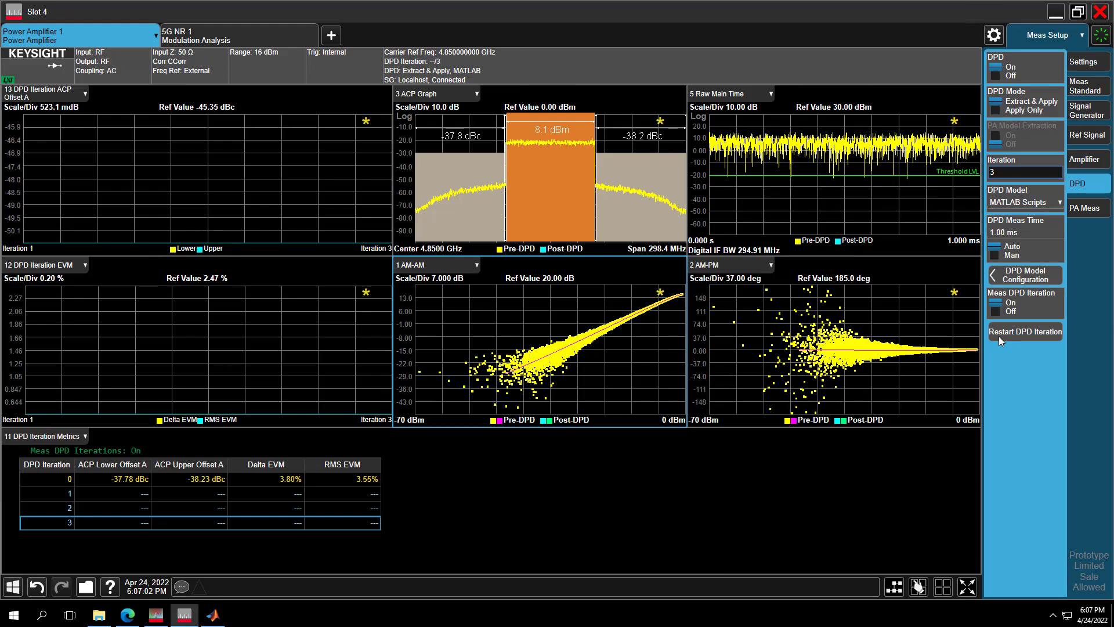
Restart the DPD iteration run to compute all three iterations
click(998, 336)
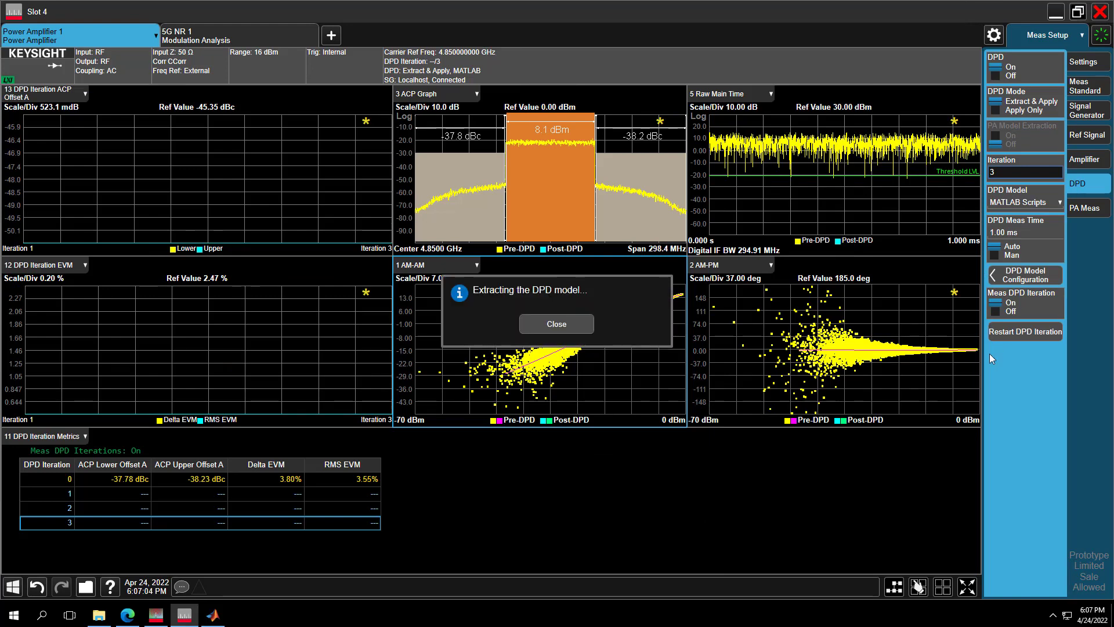